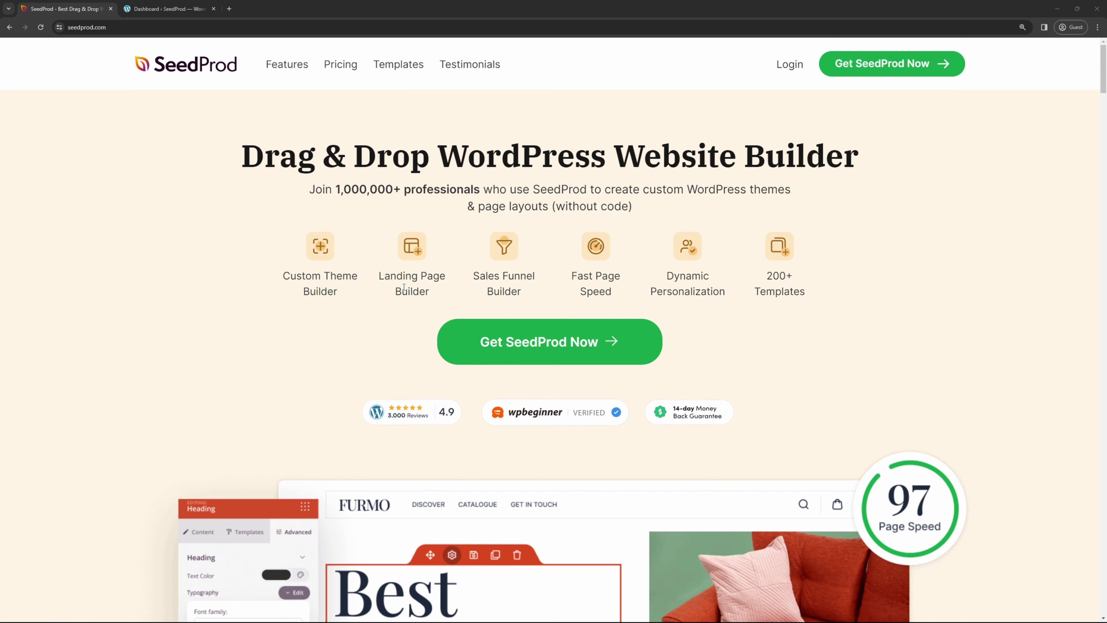
{"action": "left_click", "coordinate": [158, 11]}
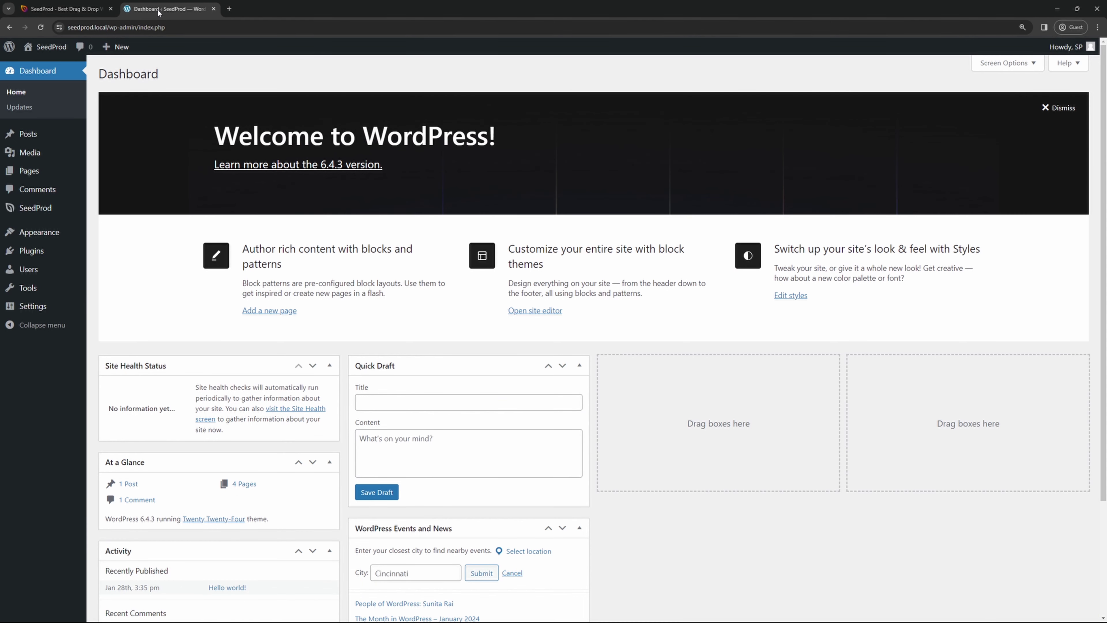
{"action": "mouse_move", "coordinate": [54, 213]}
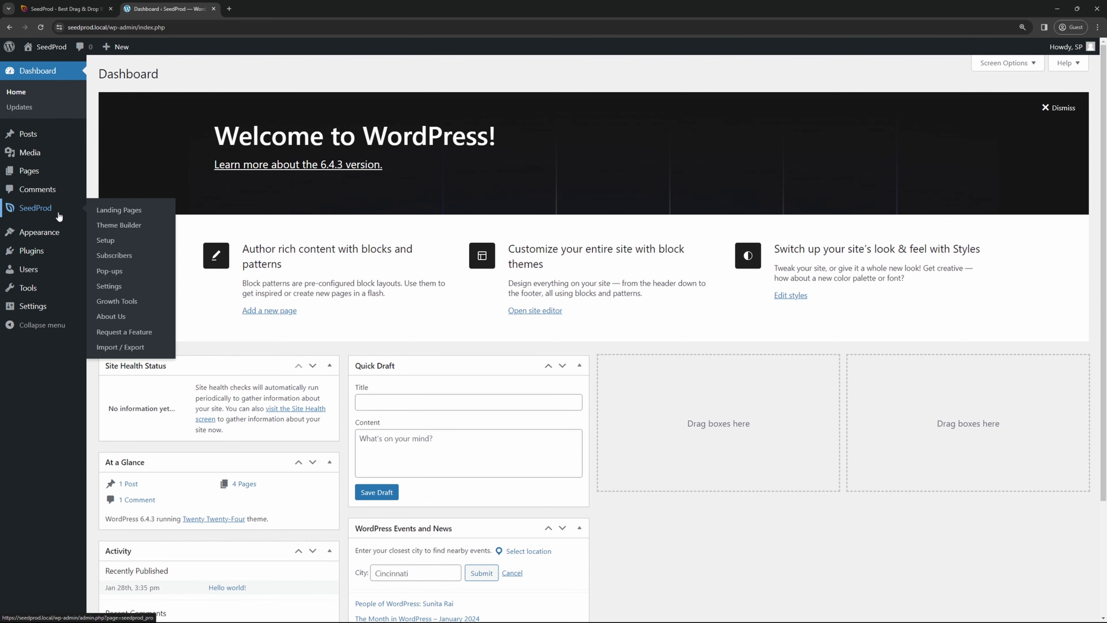
{"action": "left_click", "coordinate": [65, 9]}
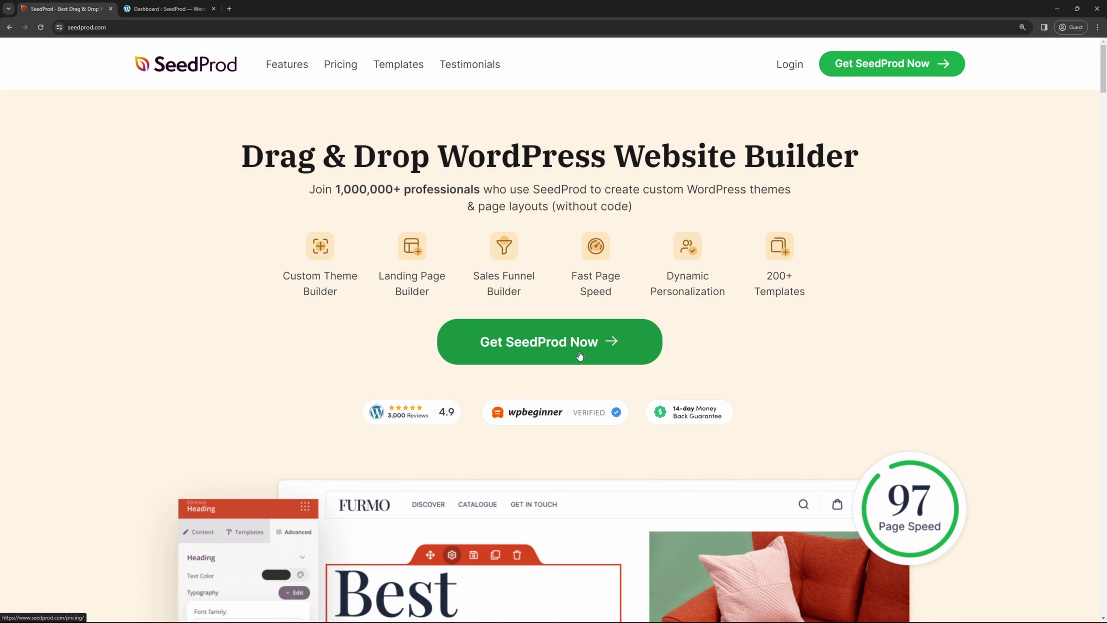
In the WordPress admin, open SeedProd's theme template kits and import the Smile Craft Medical Website Theme
{"action": "left_click", "coordinate": [166, 9]}
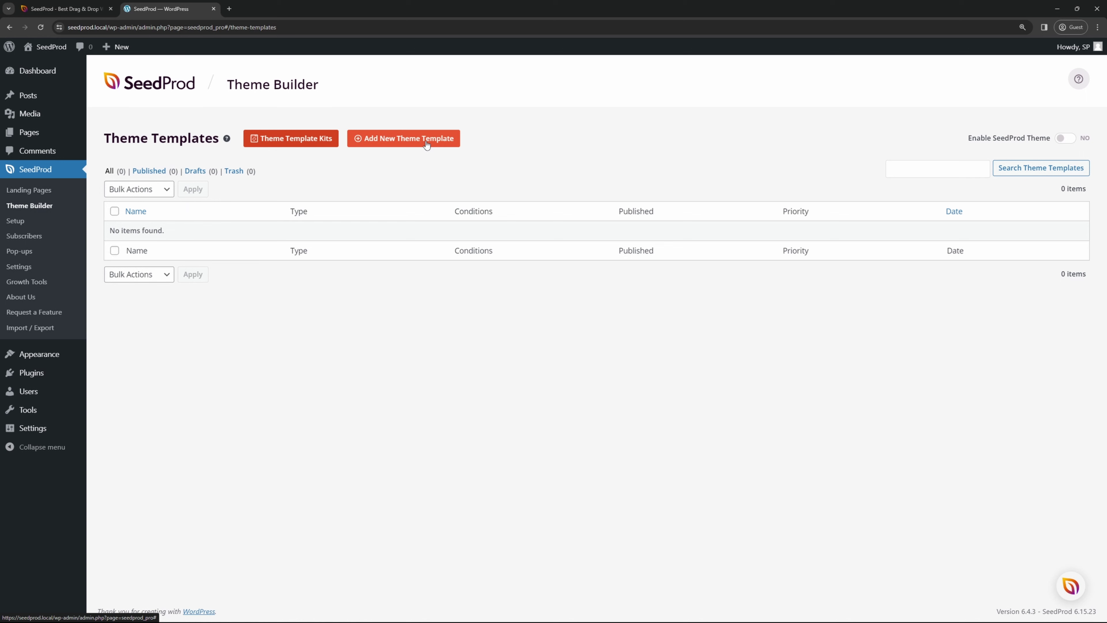
{"action": "left_click", "coordinate": [287, 147]}
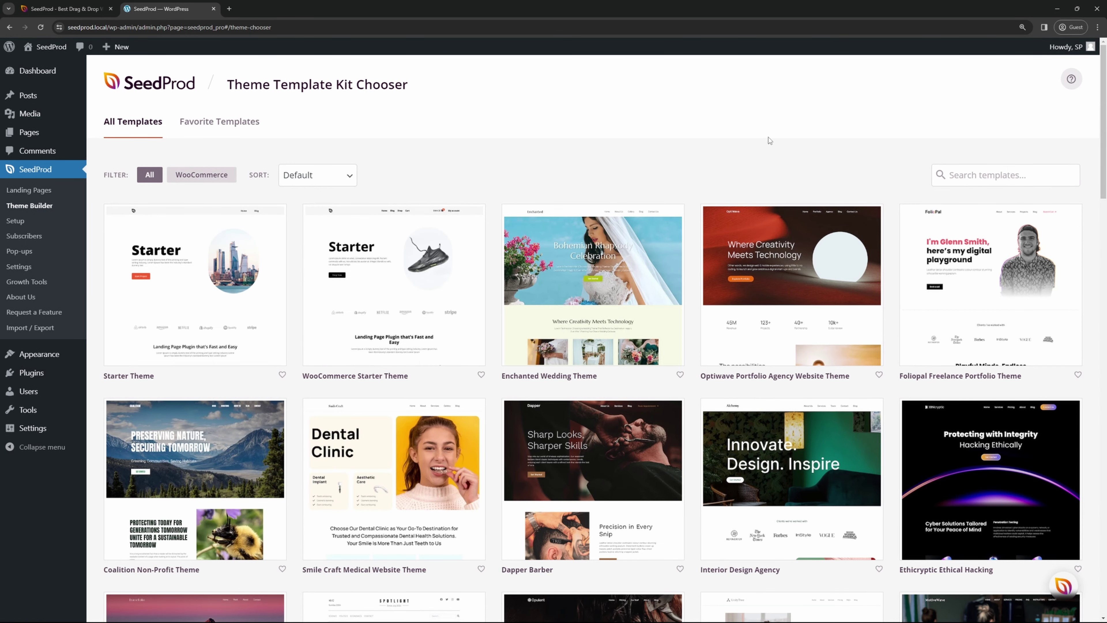
{"action": "scroll", "coordinate": [693, 118], "scroll_direction": "down", "scroll_amount": 5}
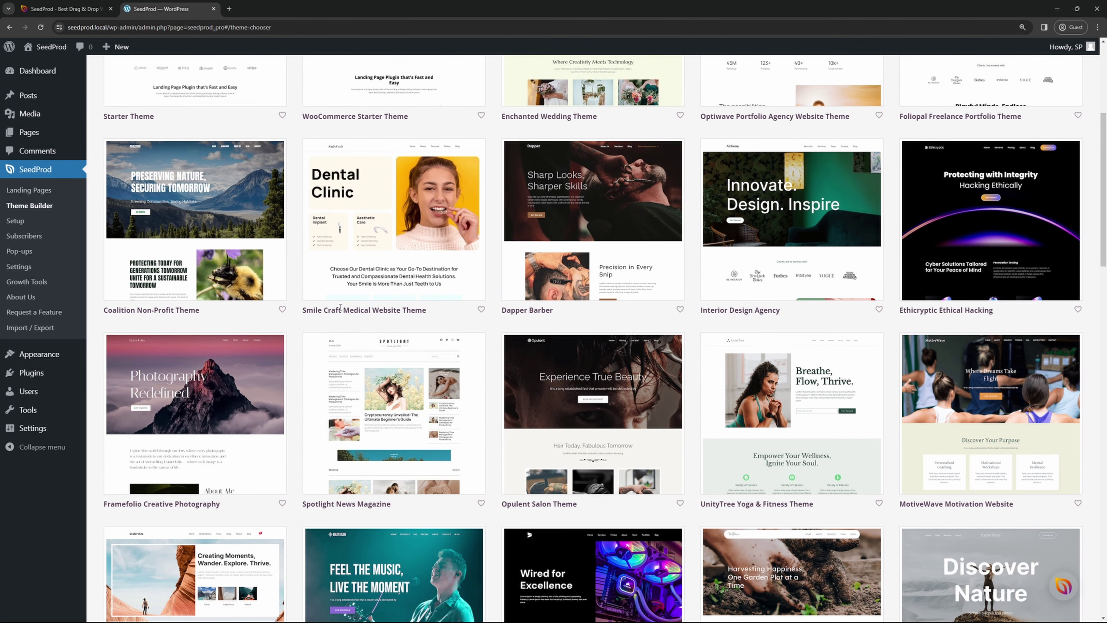
{"action": "mouse_move", "coordinate": [371, 232]}
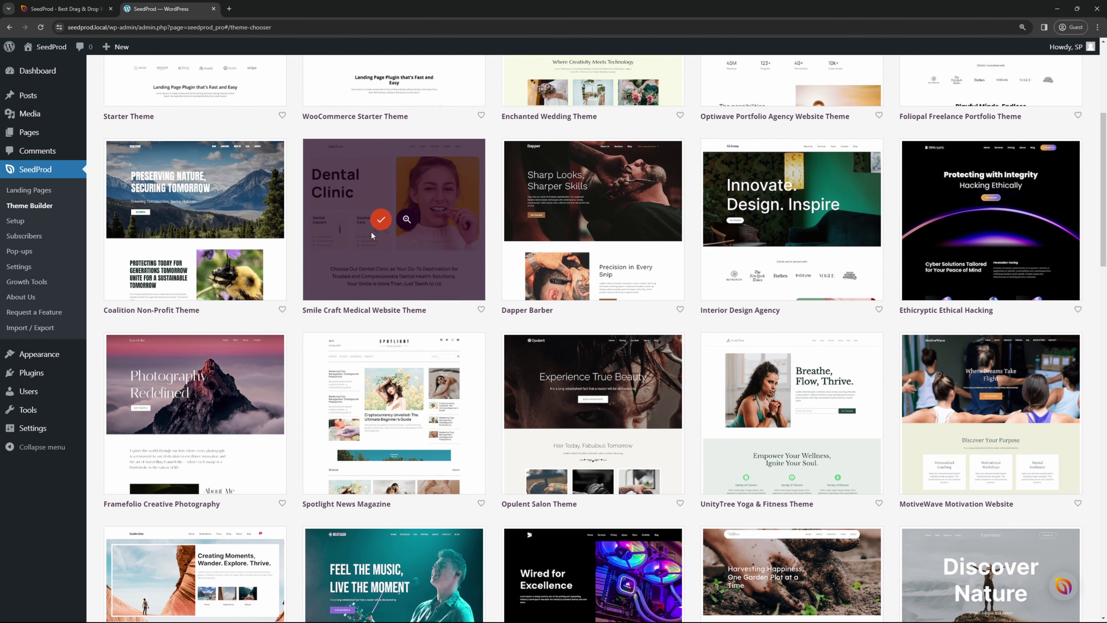
{"action": "left_click", "coordinate": [380, 220]}
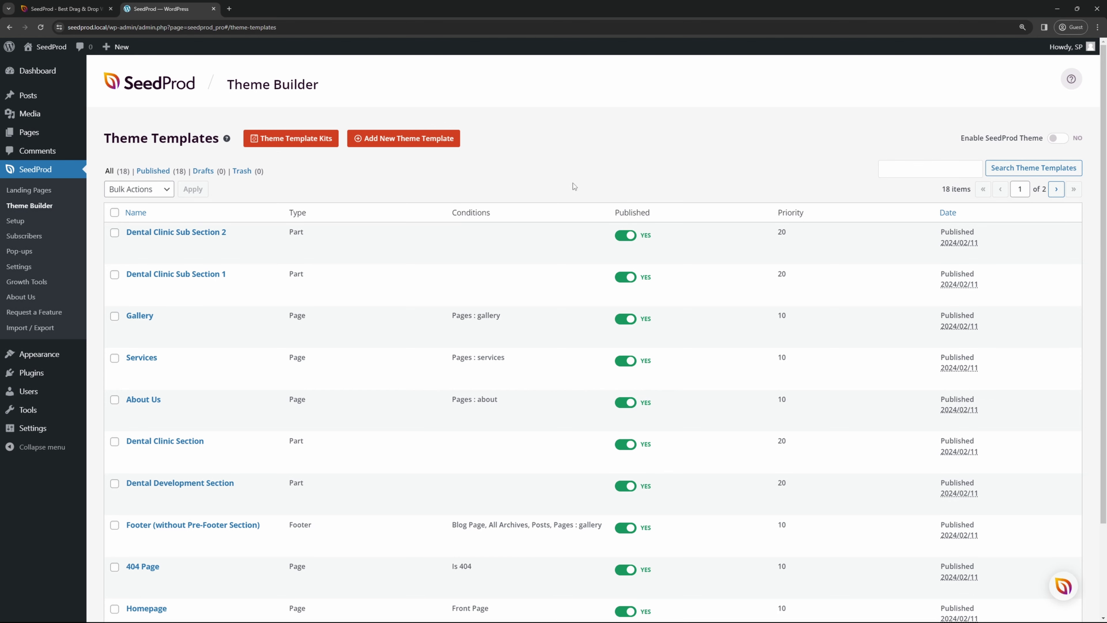
Open the Homepage theme template's design for editing and look through its sections down to Assessment of Dental Development
{"action": "scroll", "coordinate": [368, 250], "scroll_direction": "down", "scroll_amount": 3}
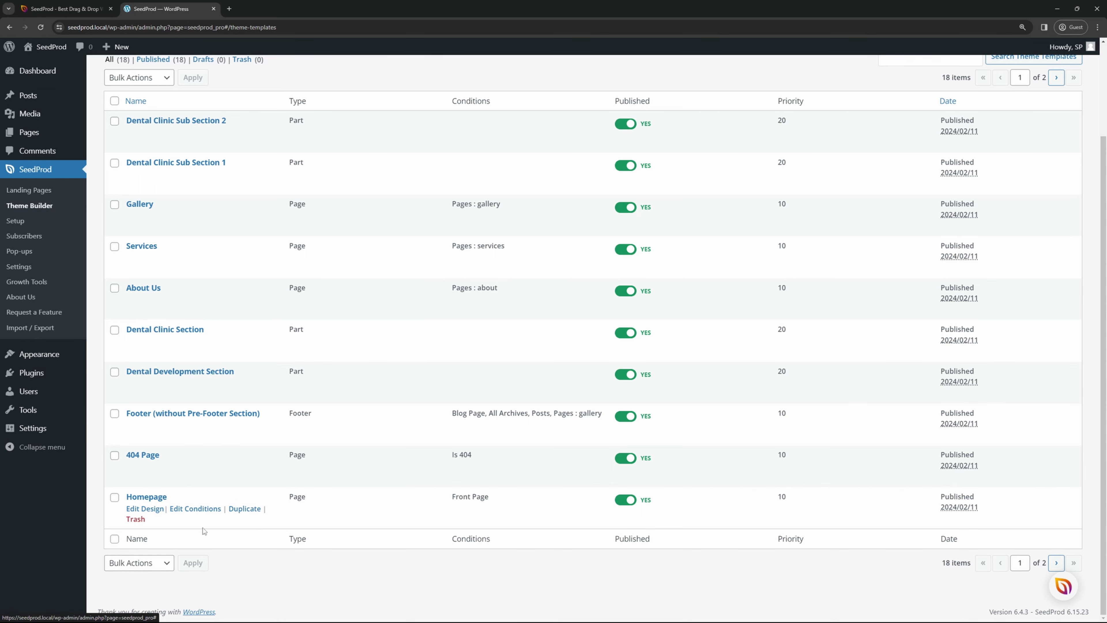
{"action": "left_click", "coordinate": [144, 509]}
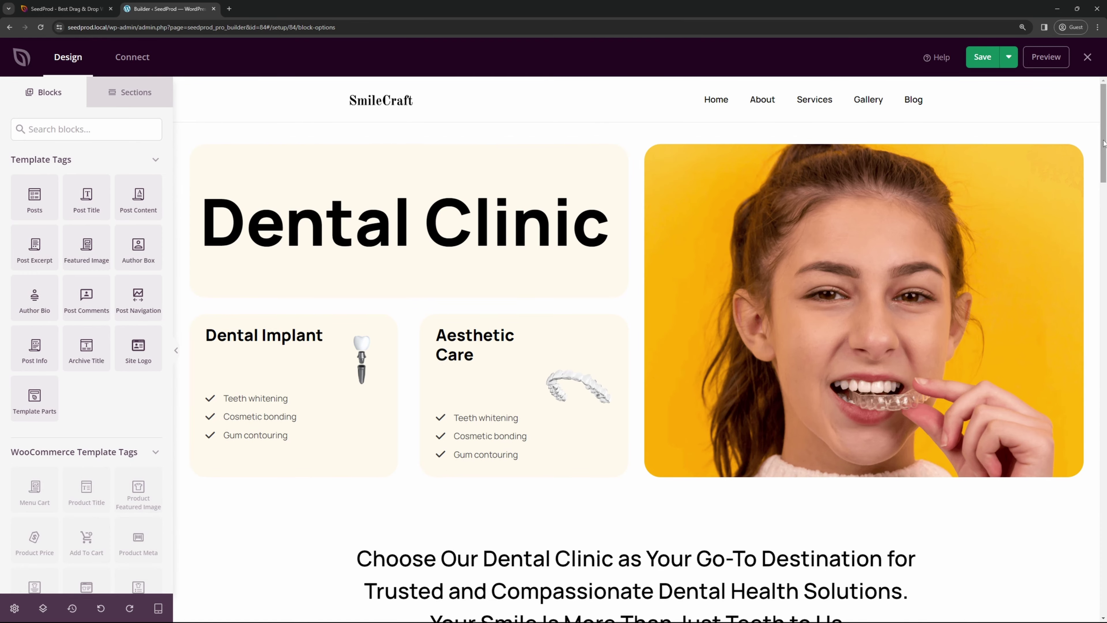
{"action": "mouse_move", "coordinate": [1102, 120]}
{"action": "left_mouse_down"}
{"action": "mouse_move", "coordinate": [1096, 348]}
{"action": "mouse_move", "coordinate": [1085, 106]}
{"action": "left_mouse_up"}
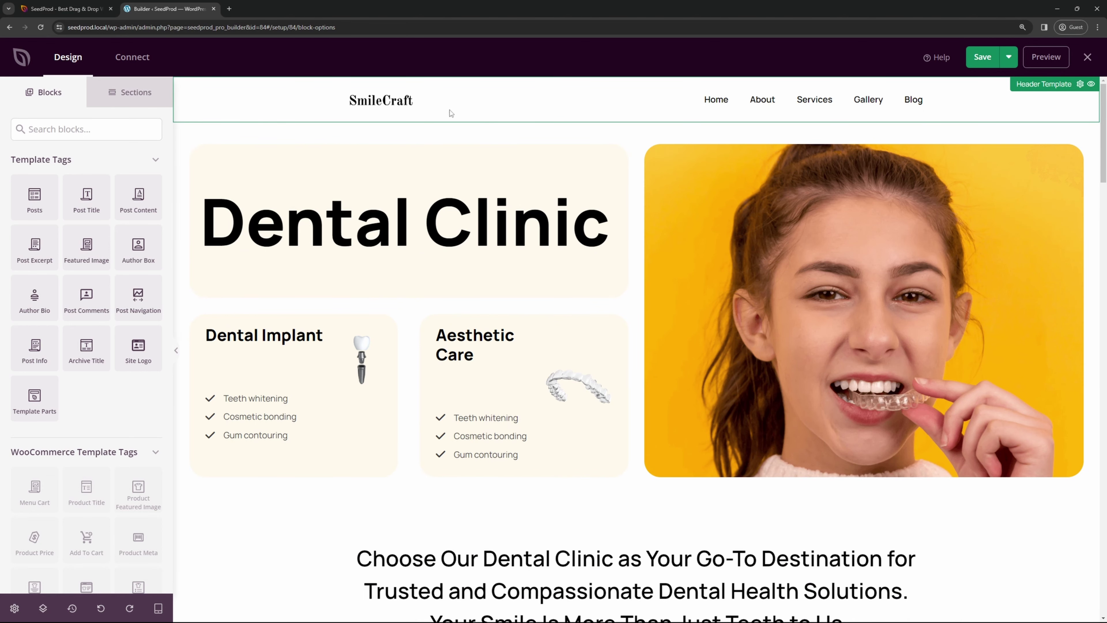
{"action": "scroll", "coordinate": [829, 326], "scroll_direction": "down", "scroll_amount": 3}
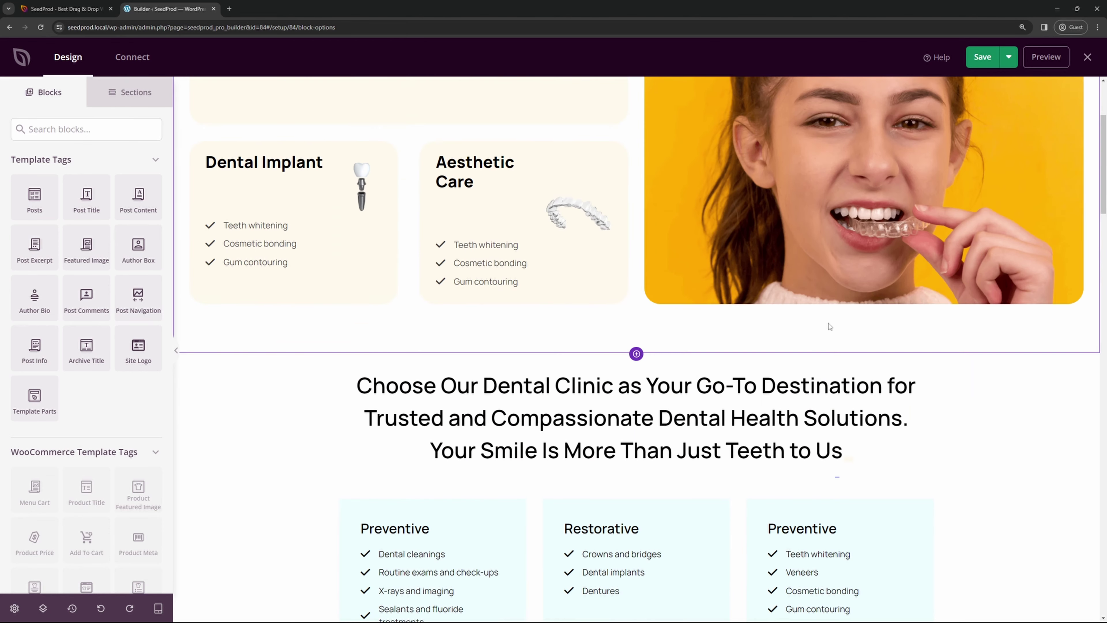
{"action": "scroll", "coordinate": [829, 326], "scroll_direction": "down", "scroll_amount": 3}
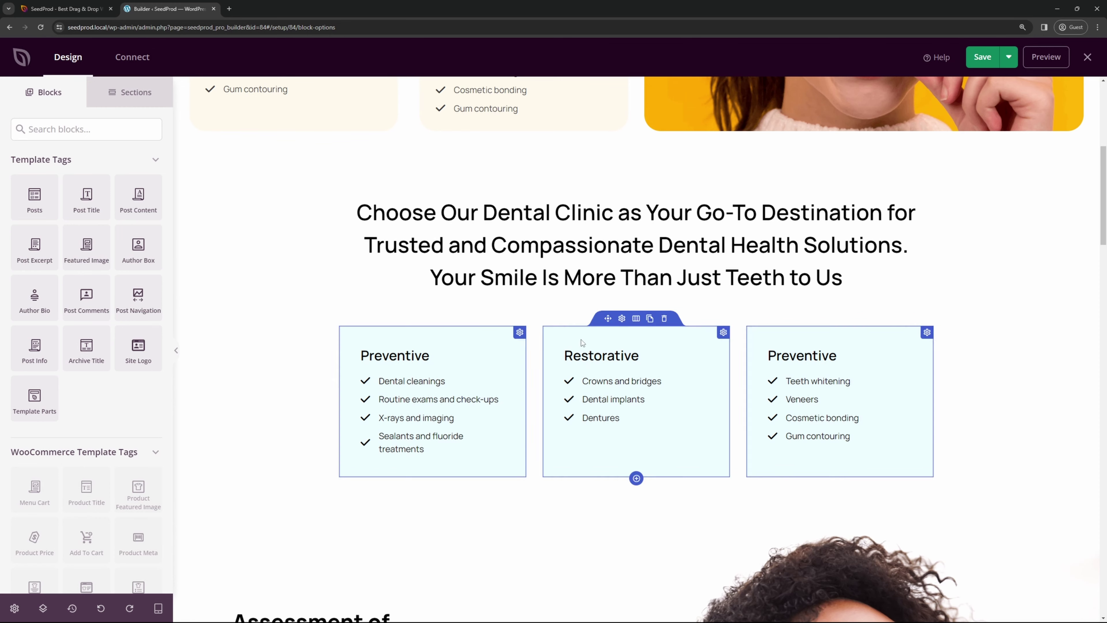
{"action": "scroll", "coordinate": [819, 397], "scroll_direction": "down", "scroll_amount": 6}
{"action": "scroll", "coordinate": [674, 346], "scroll_direction": "up", "scroll_amount": 3}
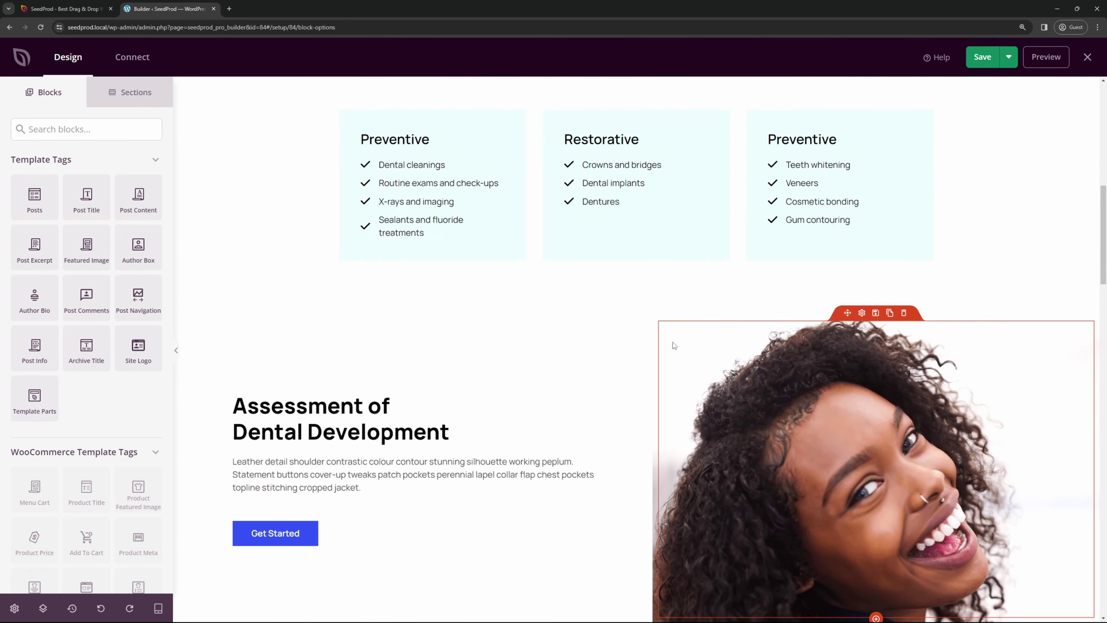
{"action": "scroll", "coordinate": [674, 345], "scroll_direction": "up", "scroll_amount": 4}
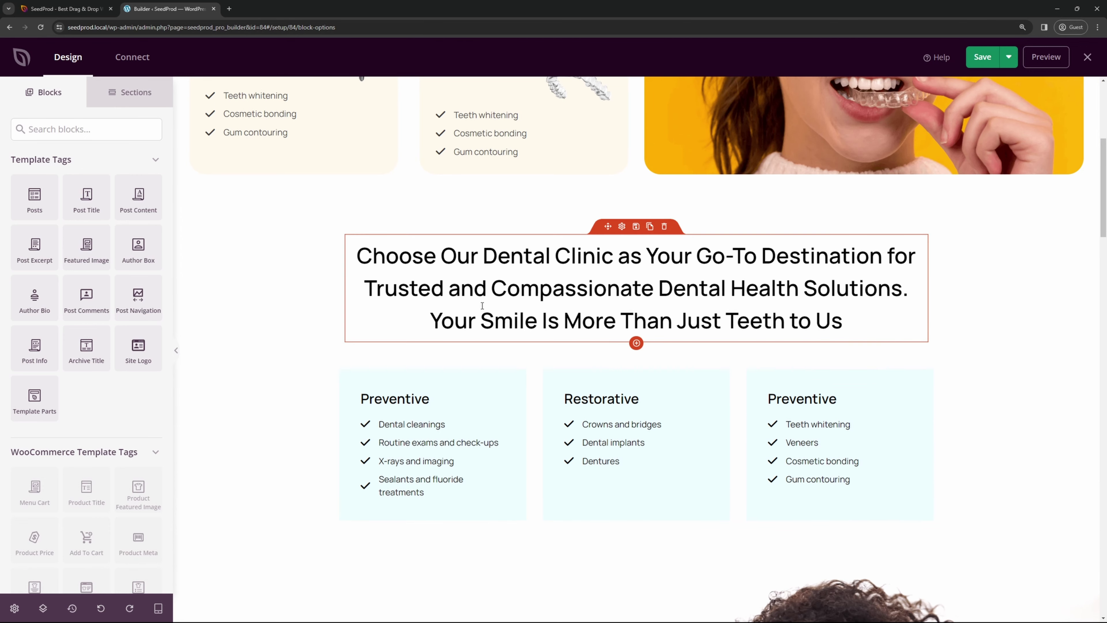
{"action": "scroll", "coordinate": [633, 249], "scroll_direction": "up", "scroll_amount": 1}
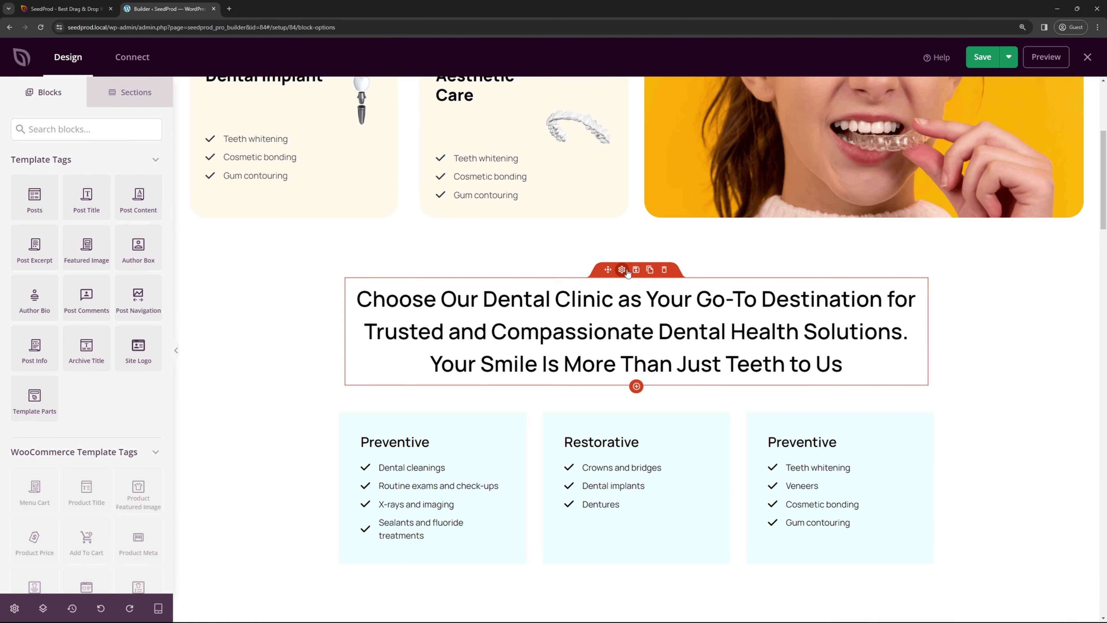
Add a Video block between the "Choose Our Dental Clinic" headline and the three service columns
{"action": "scroll", "coordinate": [112, 253], "scroll_direction": "down", "scroll_amount": 12}
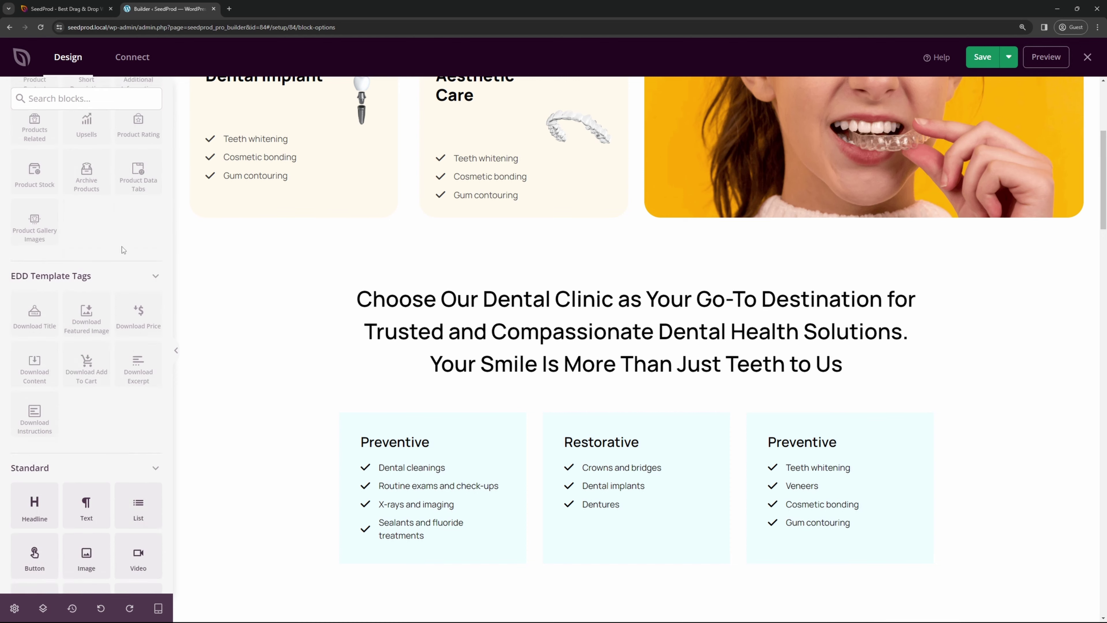
{"action": "scroll", "coordinate": [112, 252], "scroll_direction": "down", "scroll_amount": 7}
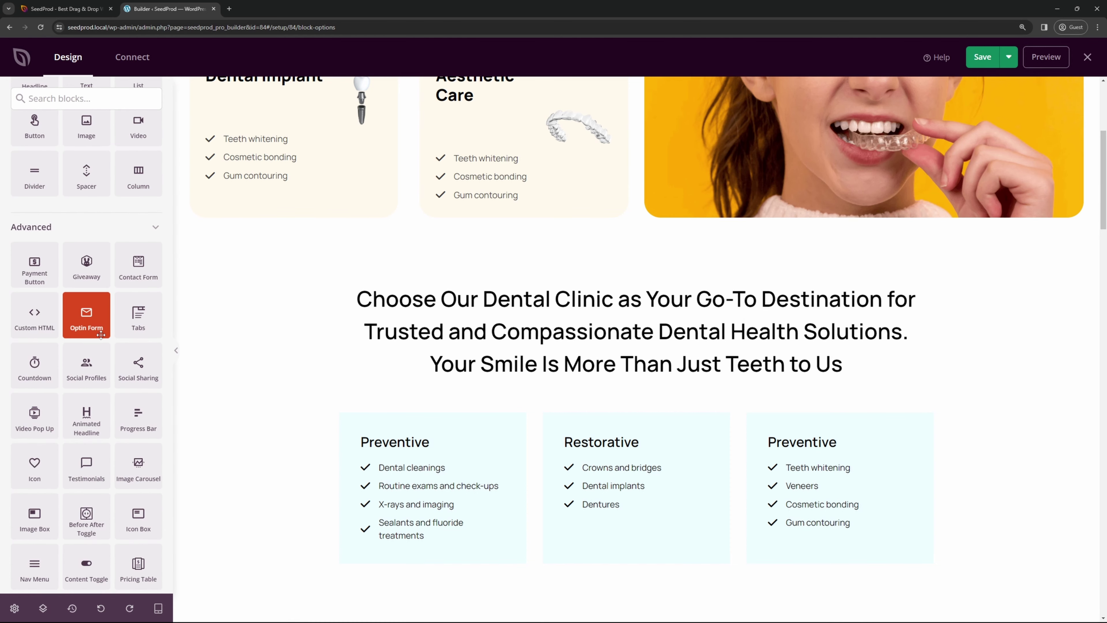
{"action": "scroll", "coordinate": [103, 337], "scroll_direction": "up", "scroll_amount": 4}
{"action": "left_click_drag", "start_coordinate": [138, 301], "coordinate": [626, 417]}
{"action": "scroll", "coordinate": [667, 493], "scroll_direction": "down", "scroll_amount": 4}
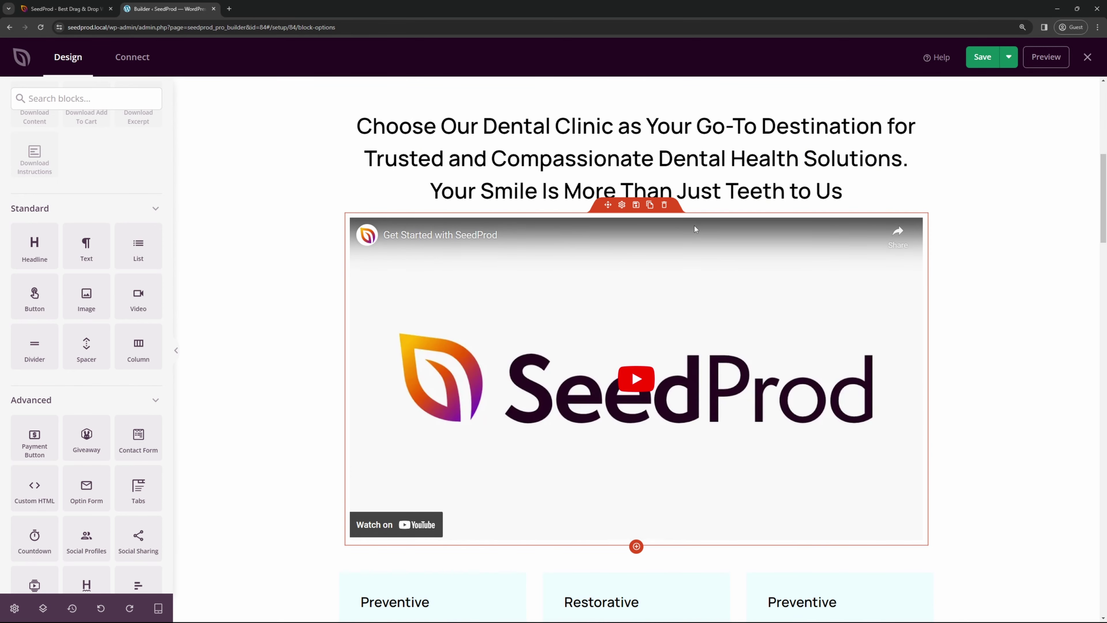
Delete the Video block below the "Choose Our Dental Clinic" headline and confirm the deletion
{"action": "left_click", "coordinate": [665, 205]}
{"action": "left_click", "coordinate": [519, 344]}
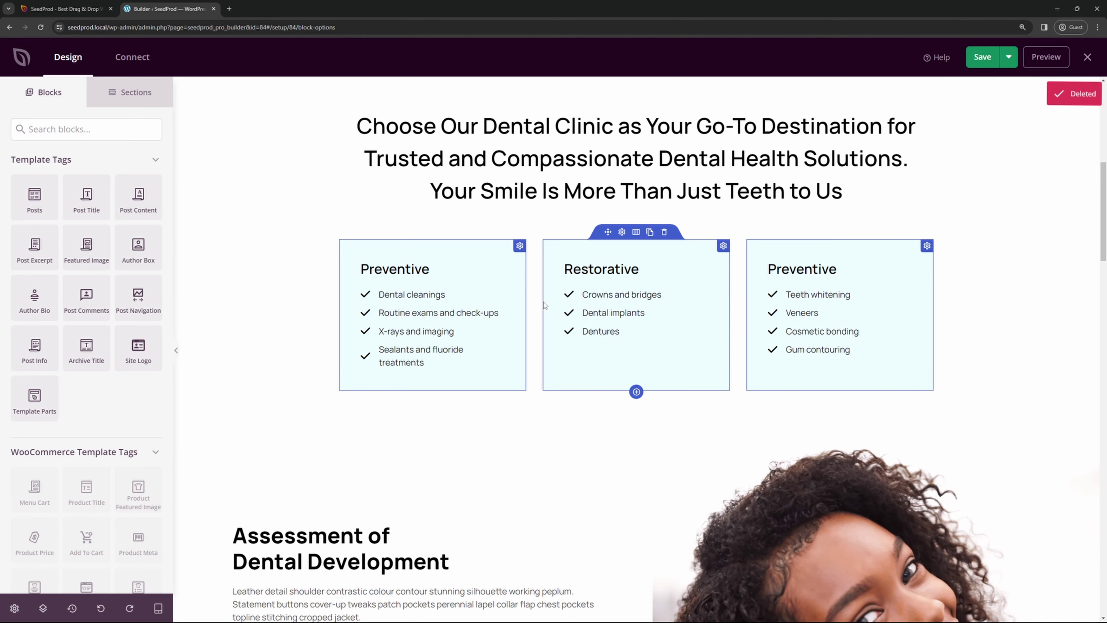
Open the advanced spacing settings of the first Preventive column below the "Choose Our Dental Clinic" headline
{"action": "scroll", "coordinate": [629, 244], "scroll_direction": "up", "scroll_amount": 1}
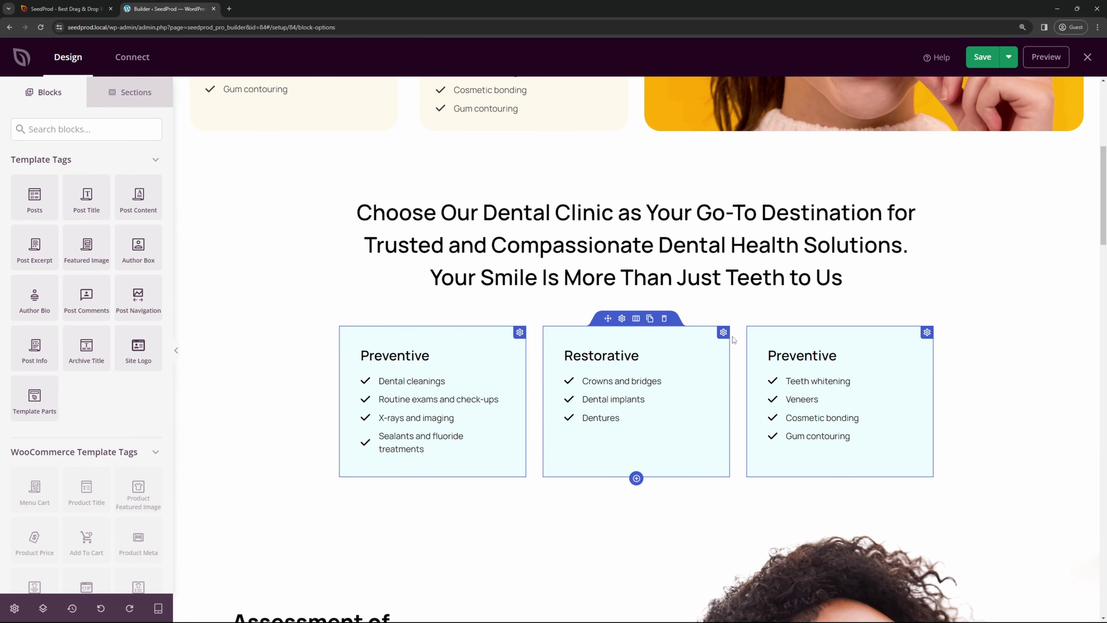
{"action": "scroll", "coordinate": [611, 349], "scroll_direction": "up", "scroll_amount": 4}
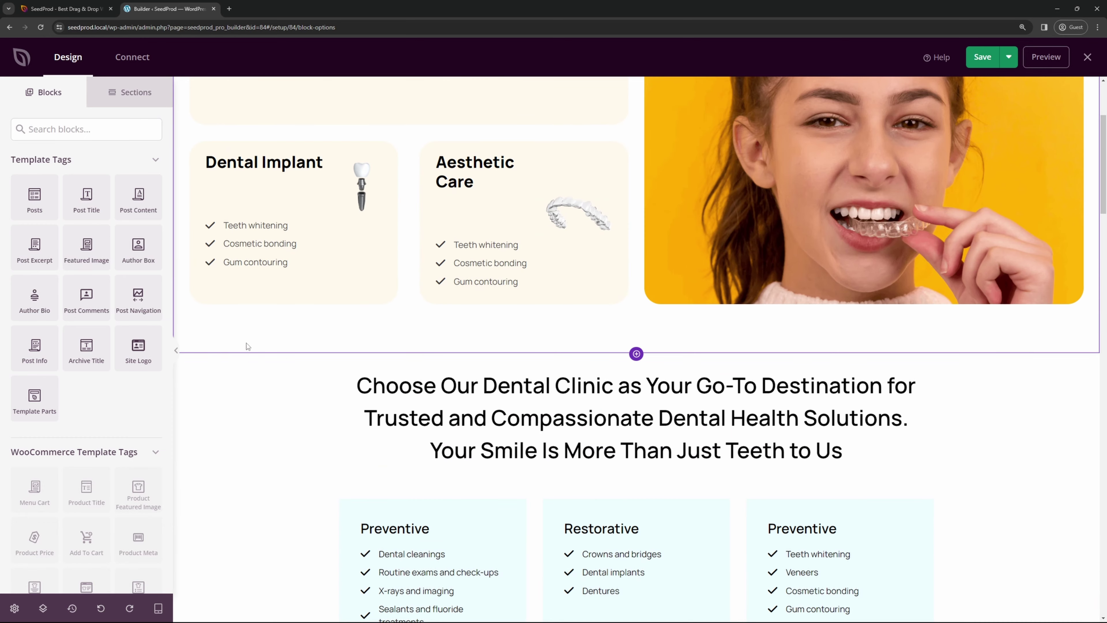
{"action": "scroll", "coordinate": [275, 347], "scroll_direction": "up", "scroll_amount": 4}
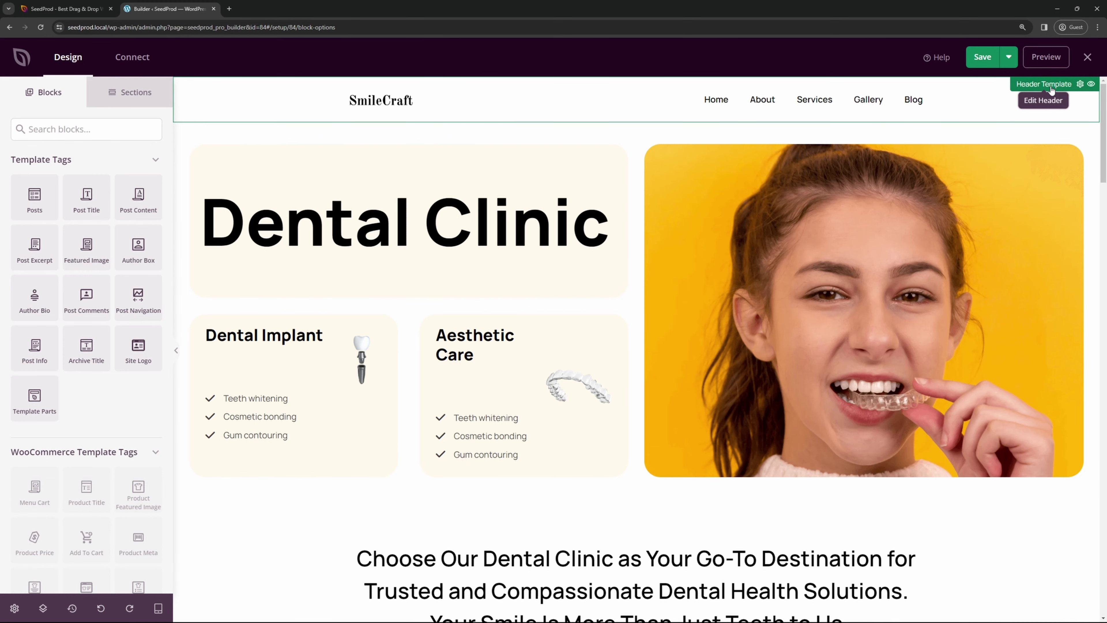
{"action": "scroll", "coordinate": [624, 176], "scroll_direction": "down", "scroll_amount": 10}
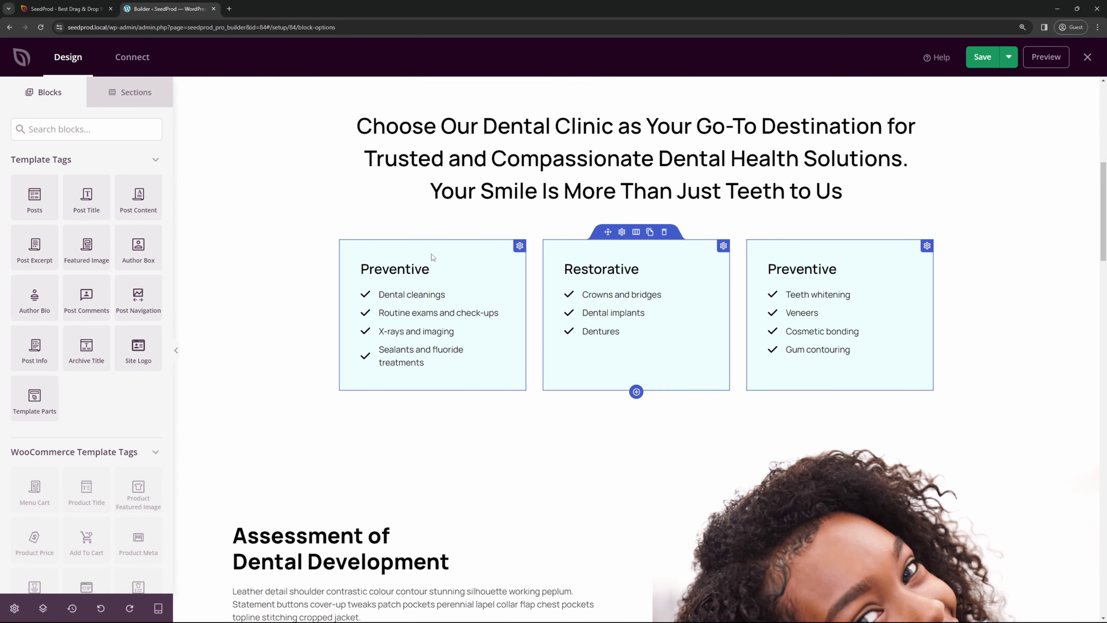
{"action": "left_click", "coordinate": [519, 247]}
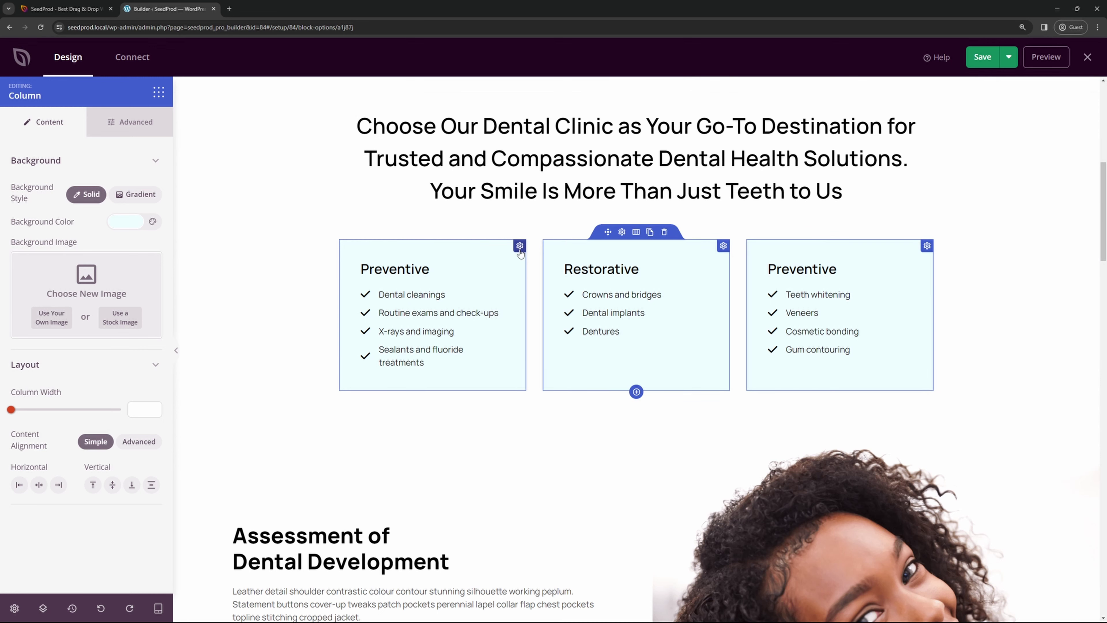
{"action": "left_click", "coordinate": [146, 127]}
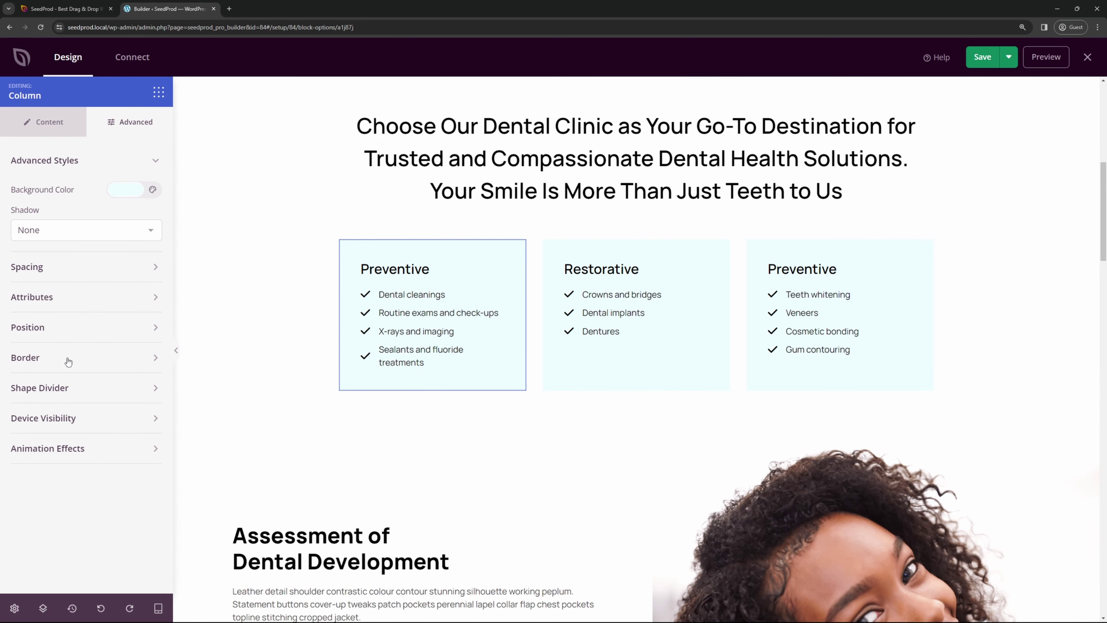
{"action": "left_click", "coordinate": [49, 271]}
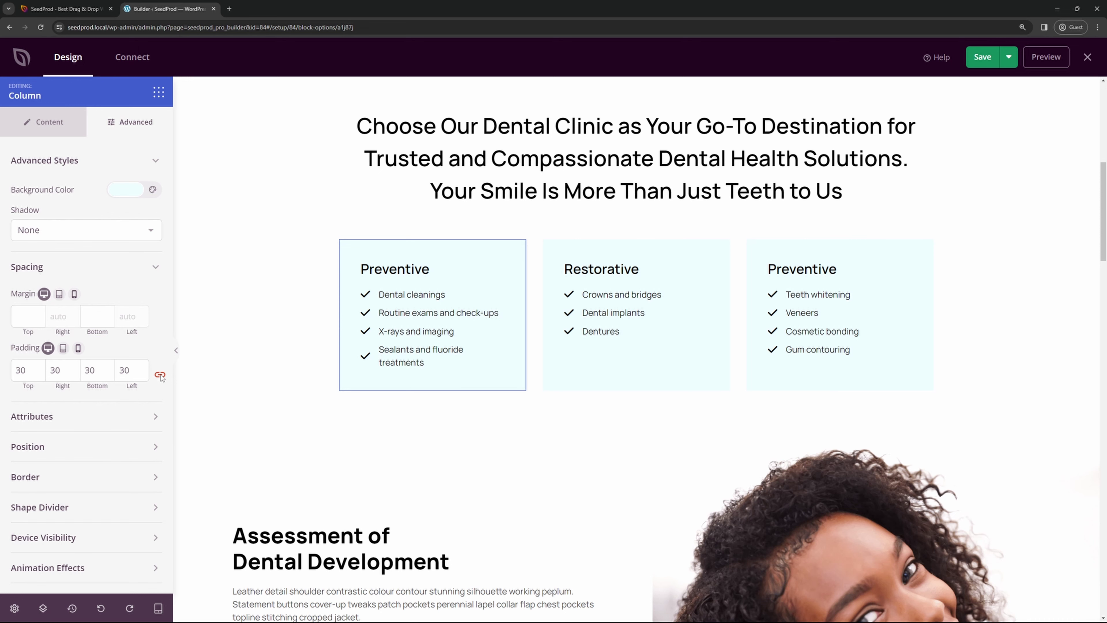
Set the first Preventive column's padding to 0 on all sides, and unlink the sides to give only the top 50
{"action": "left_click_drag", "start_coordinate": [22, 370], "coordinate": [15, 370]}
{"action": "key", "text": "BackSpace"}
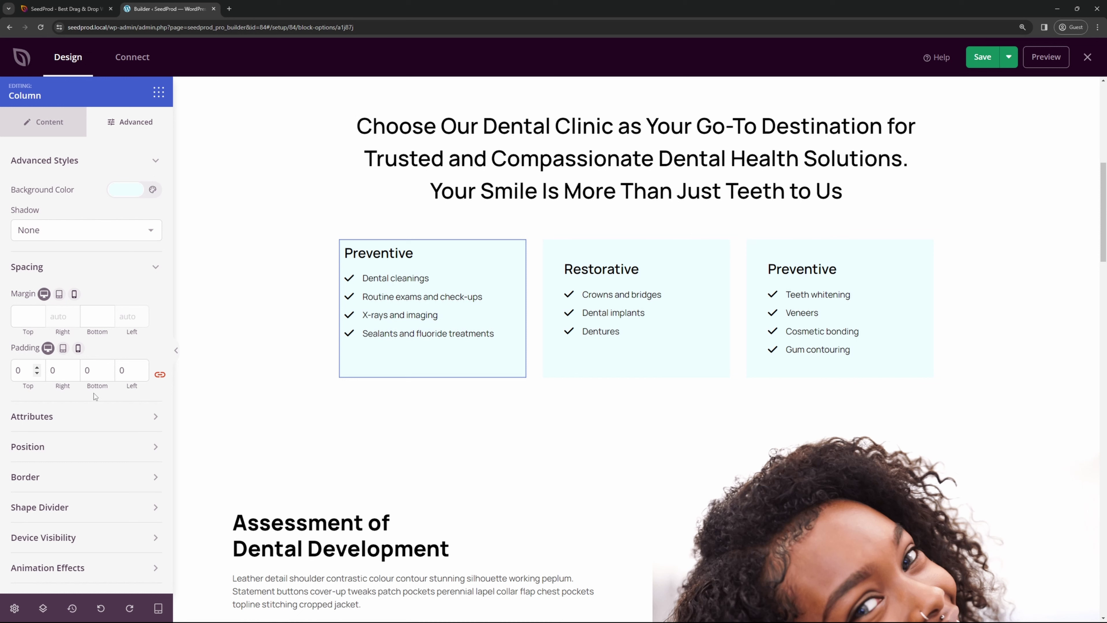
{"action": "left_click", "coordinate": [160, 374]}
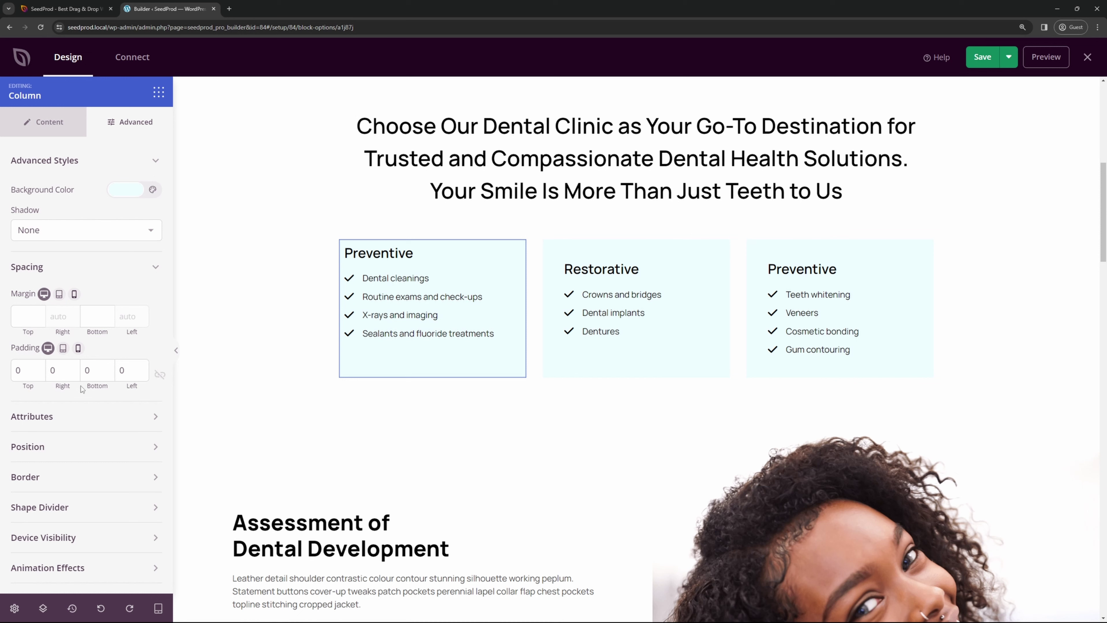
{"action": "left_click", "coordinate": [17, 370]}
{"action": "type", "text": "5"}
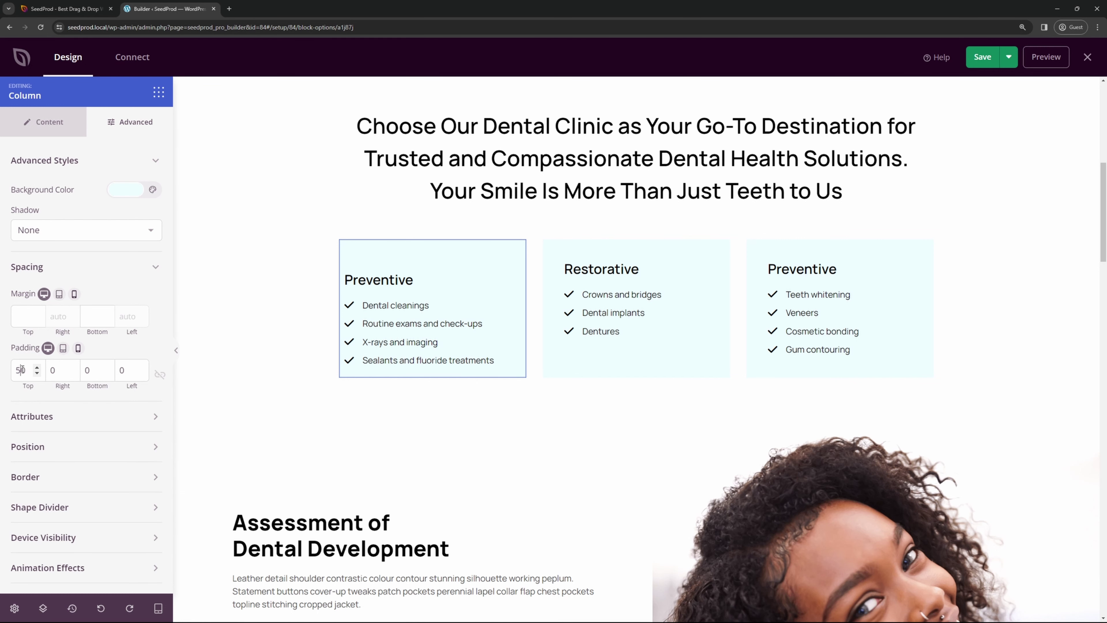
Link the first Preventive column's padding values again and try 50 on all four sides before setting them to 30
{"action": "key", "text": "BackSpace"}
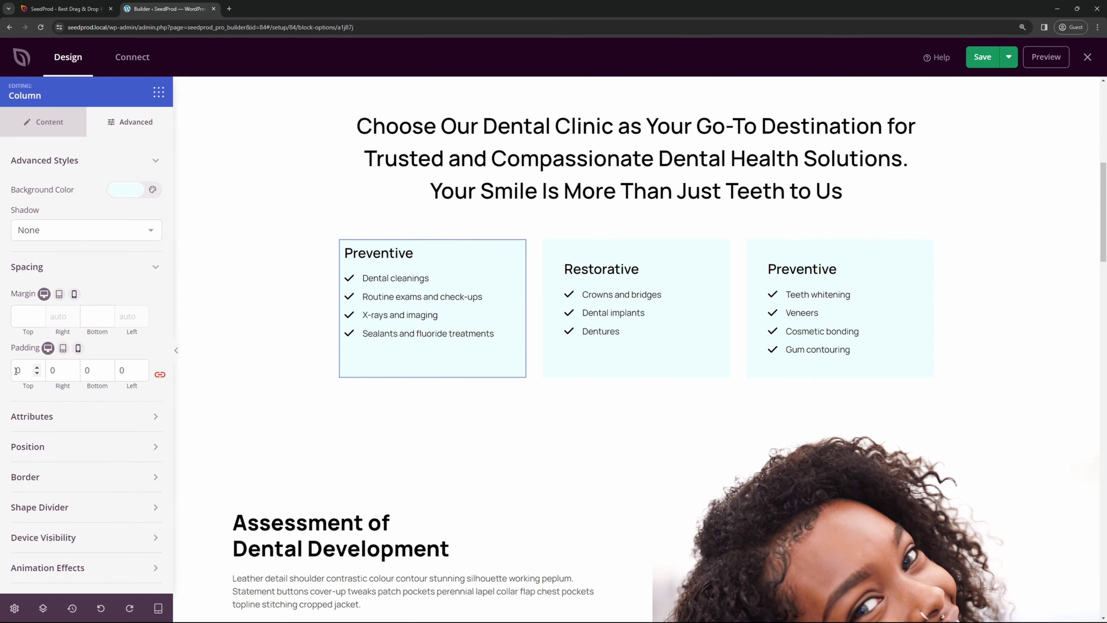
{"action": "type", "text": "5"}
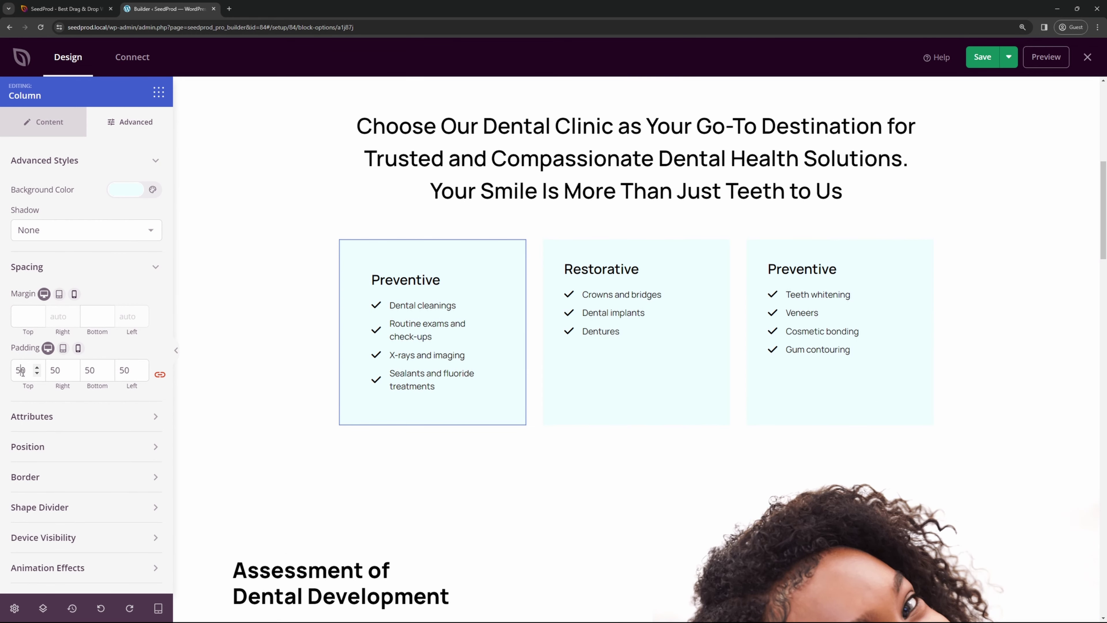
{"action": "key", "text": "BackSpace"}
{"action": "type", "text": "3"}
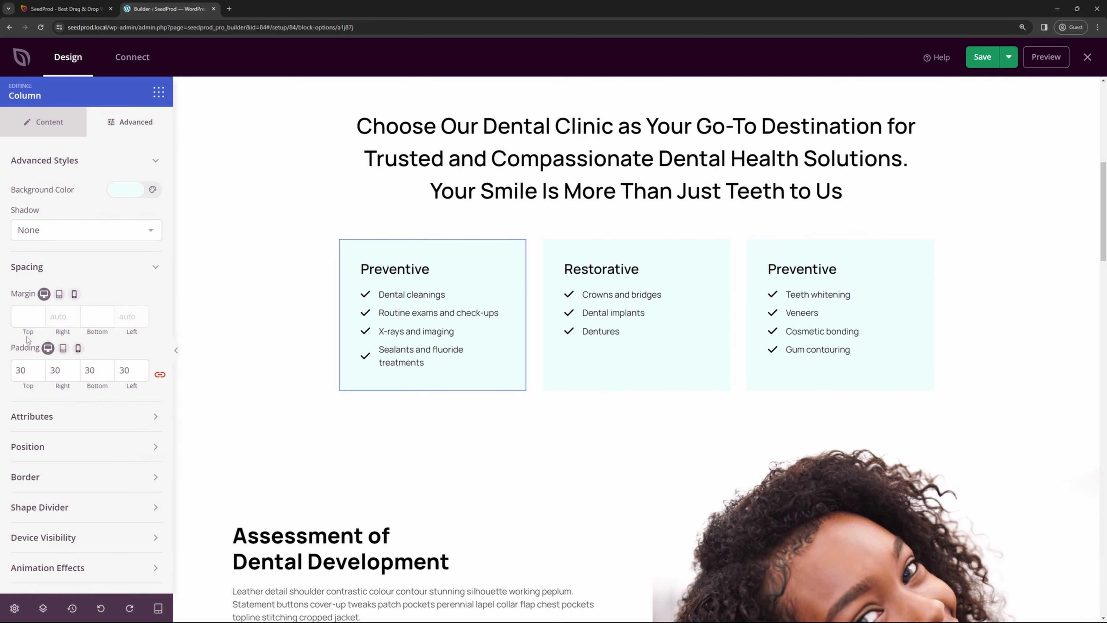
Try a top margin of 50 on the first Preventive column
{"action": "left_click", "coordinate": [27, 314]}
{"action": "type", "text": "50"}
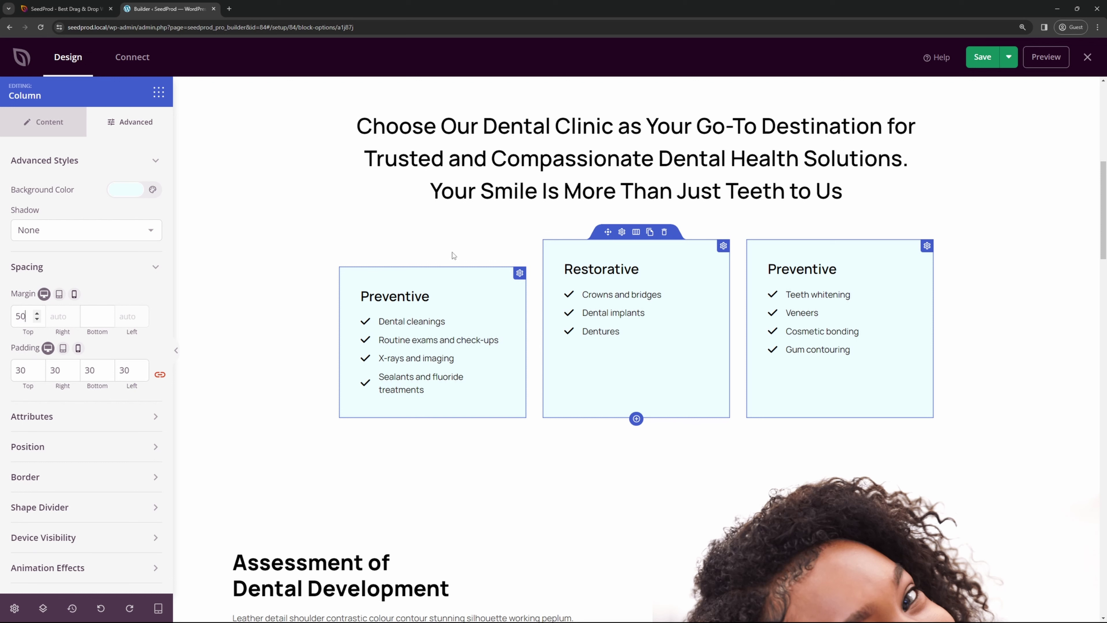
Try a bottom margin of 50 on the first Preventive column, and clear it again
{"action": "left_click", "coordinate": [97, 316]}
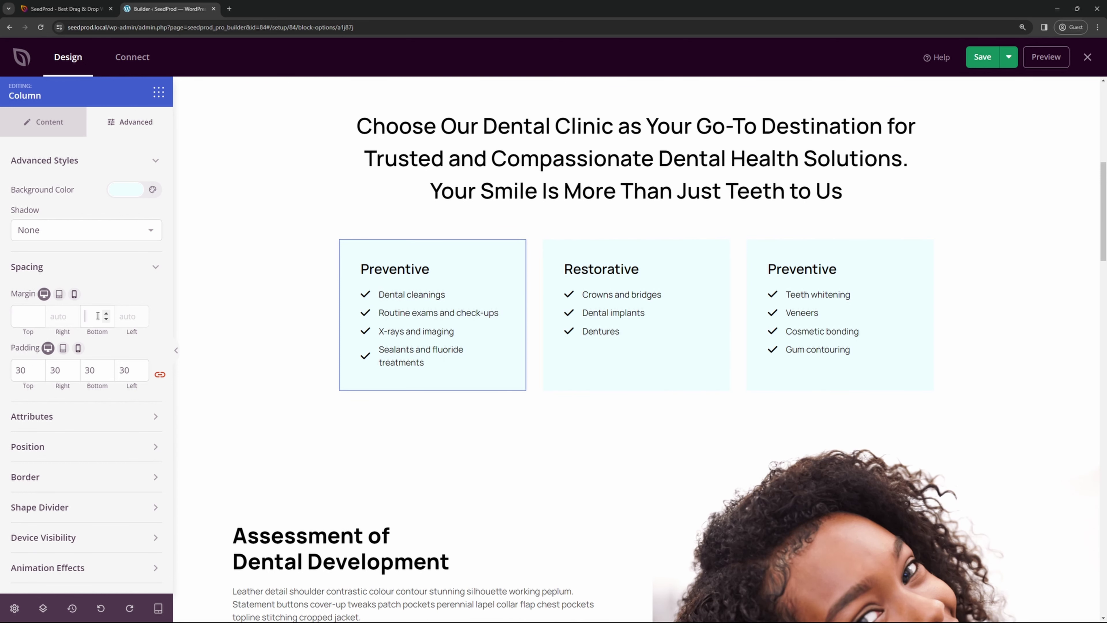
{"action": "type", "text": "50"}
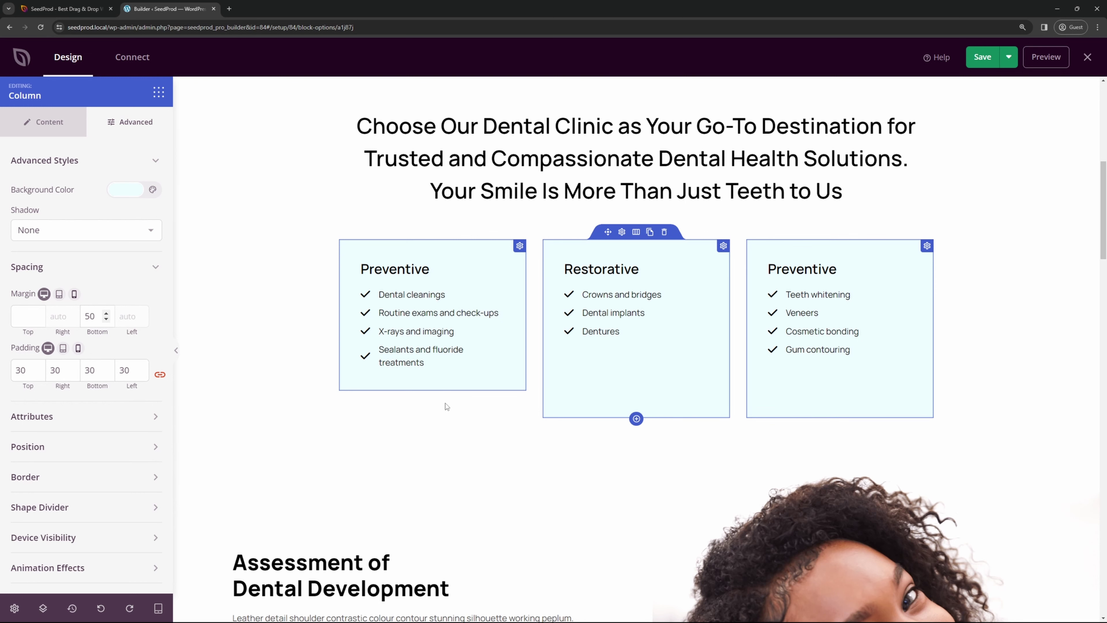
{"action": "key", "text": "BackSpace"}
{"action": "key", "text": "BackSpace"}
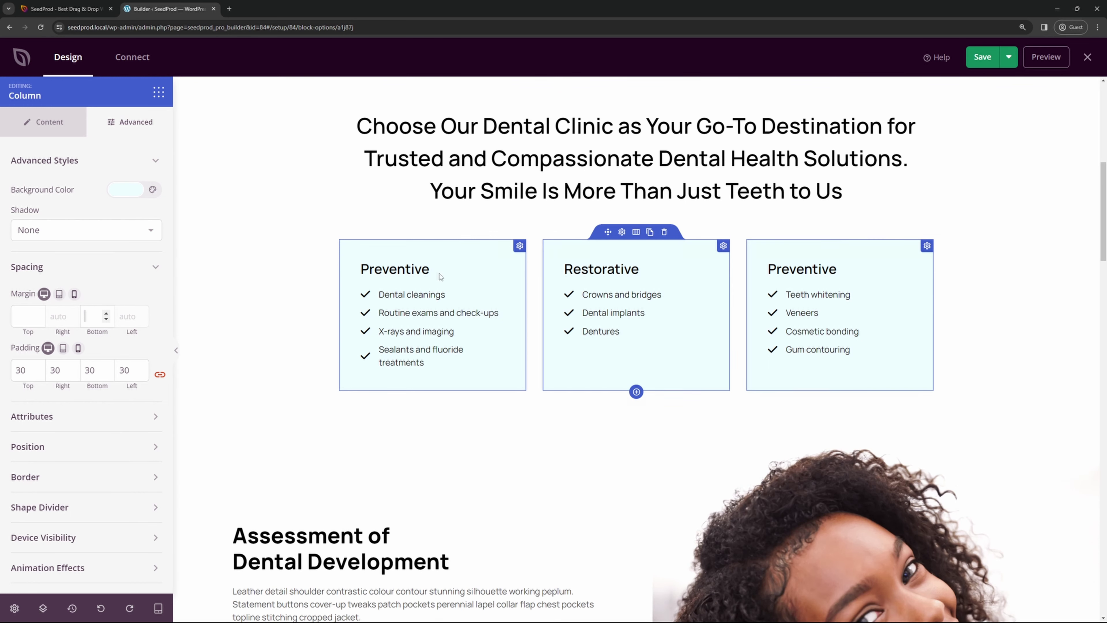
Open the advanced spacing settings of the "Choose Our Dental Clinic" headline text and give it a right margin of 100
{"action": "scroll", "coordinate": [440, 276], "scroll_direction": "up", "scroll_amount": 4}
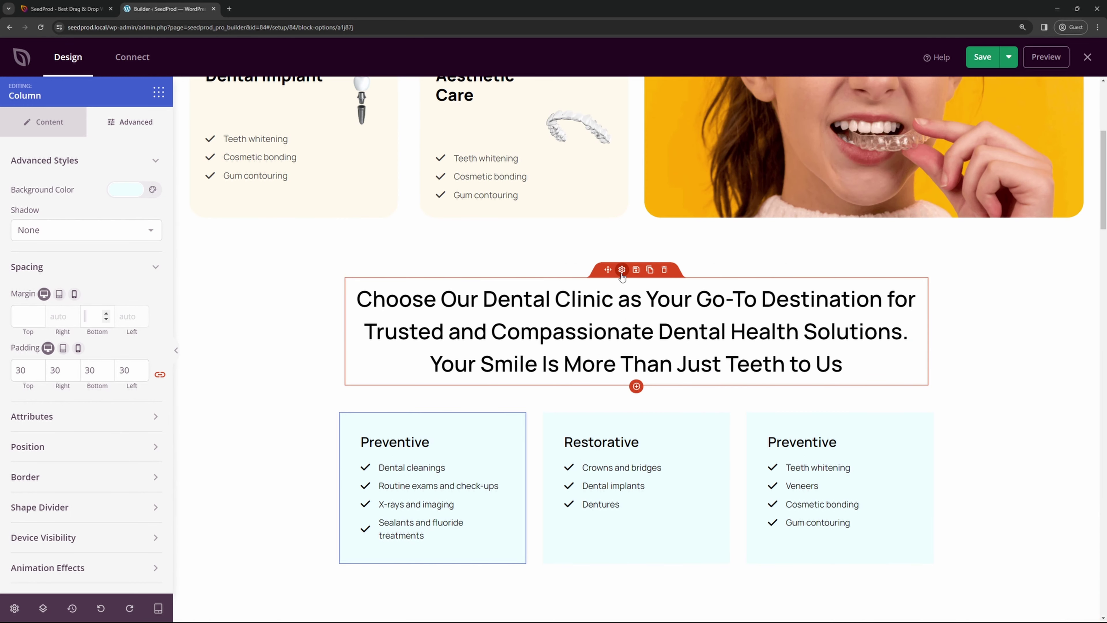
{"action": "left_click", "coordinate": [622, 270]}
{"action": "left_click", "coordinate": [141, 118]}
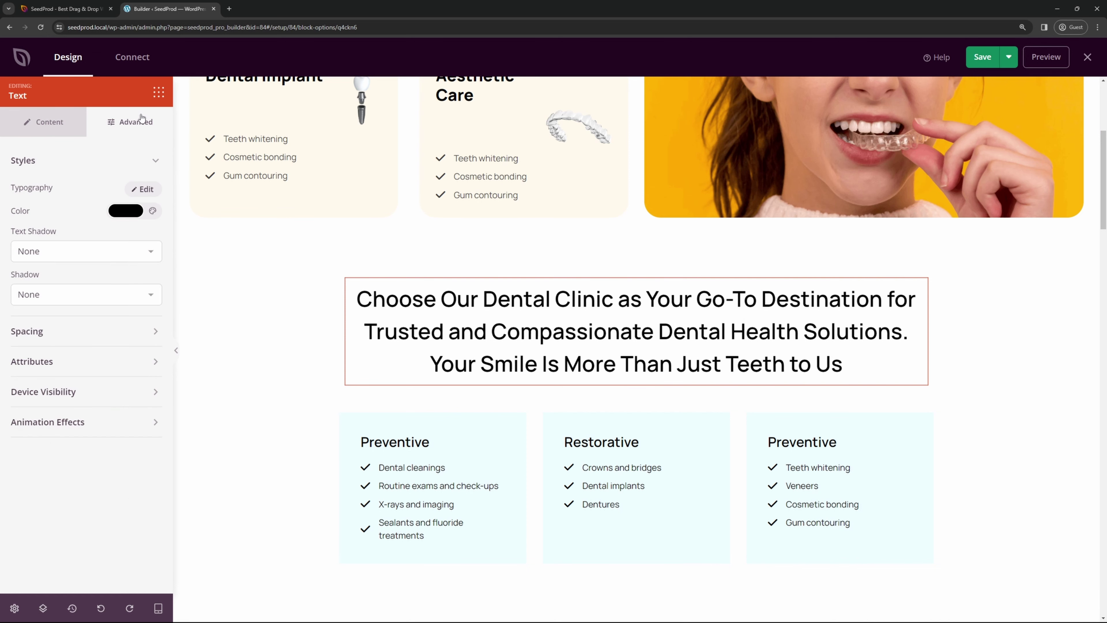
{"action": "left_click", "coordinate": [40, 332]}
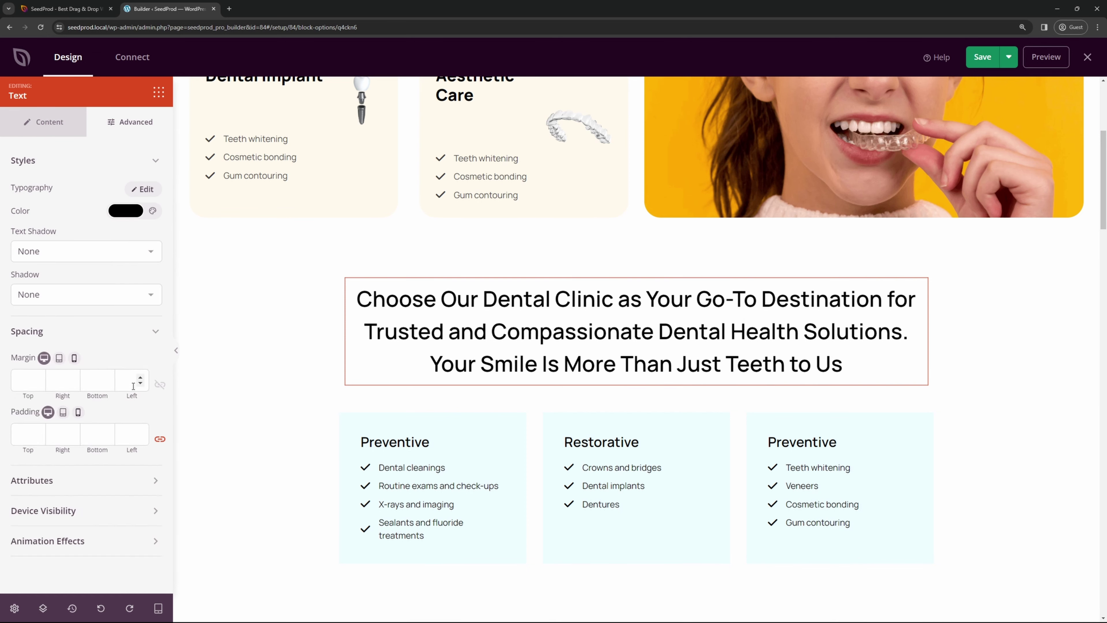
{"action": "left_click", "coordinate": [64, 379]}
{"action": "type", "text": "100"}
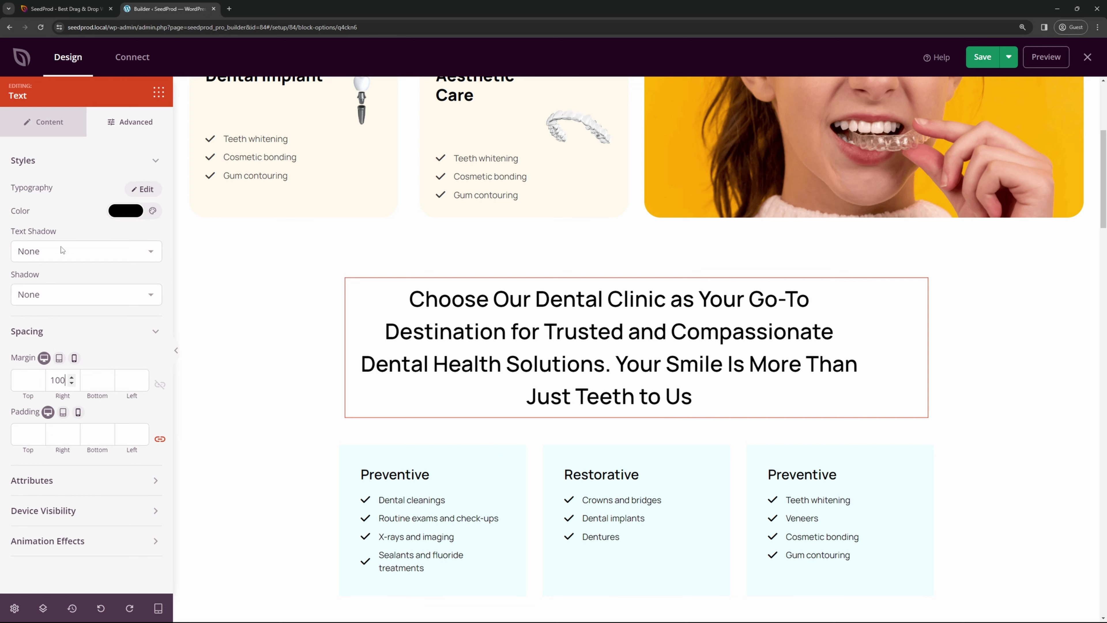
Align the "Choose Our Dental Clinic" headline to the left and clear its right margin
{"action": "left_click", "coordinate": [39, 127]}
{"action": "left_click", "coordinate": [19, 468]}
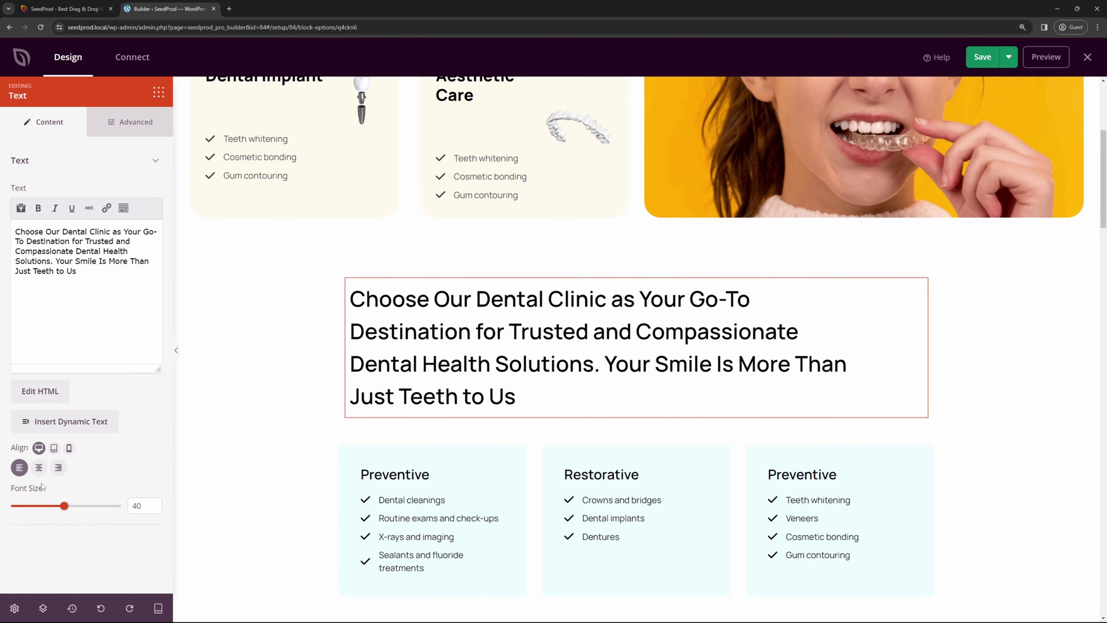
{"action": "left_click", "coordinate": [134, 130]}
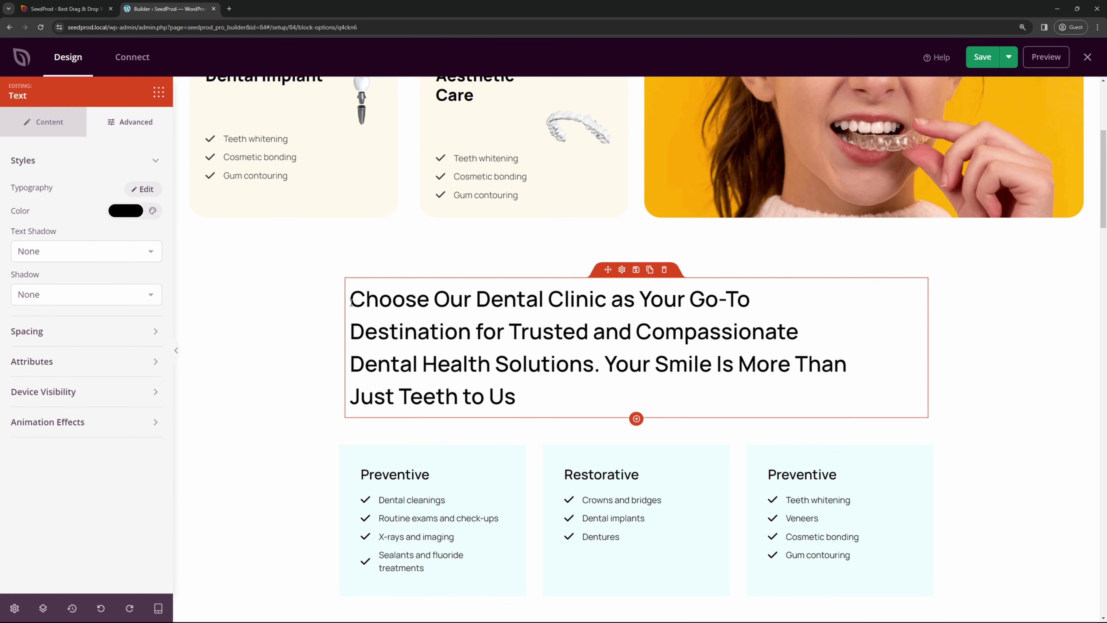
{"action": "left_click", "coordinate": [46, 330]}
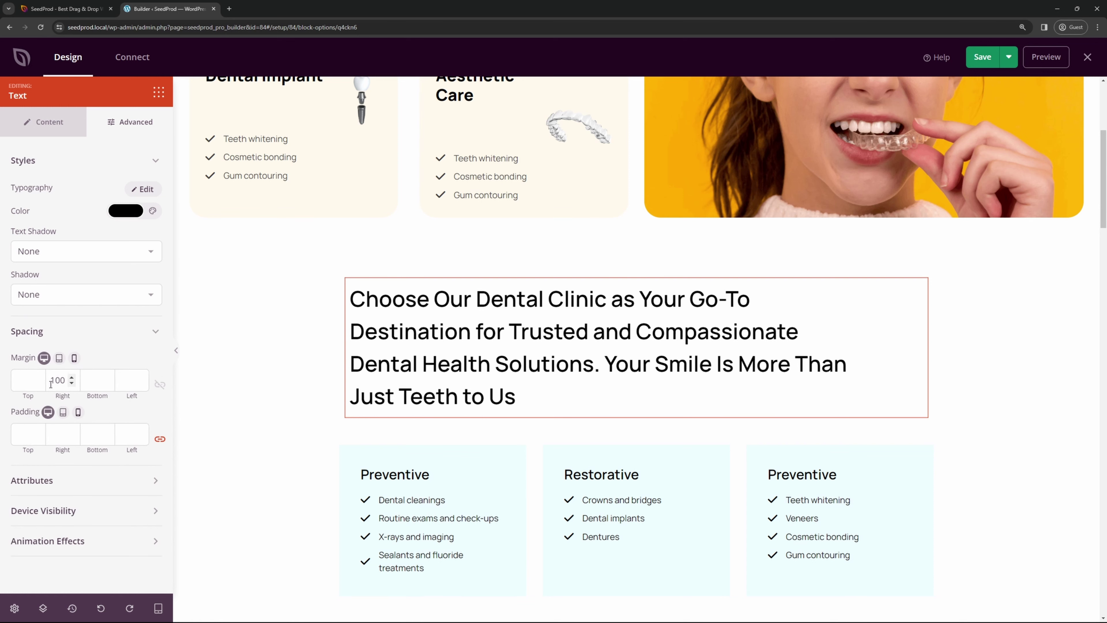
{"action": "double_click", "coordinate": [63, 380]}
{"action": "key", "text": "BackSpace"}
Try a left margin of 100 on the headline text, plus linked padding of 100 on all four sides
{"action": "left_click", "coordinate": [121, 381]}
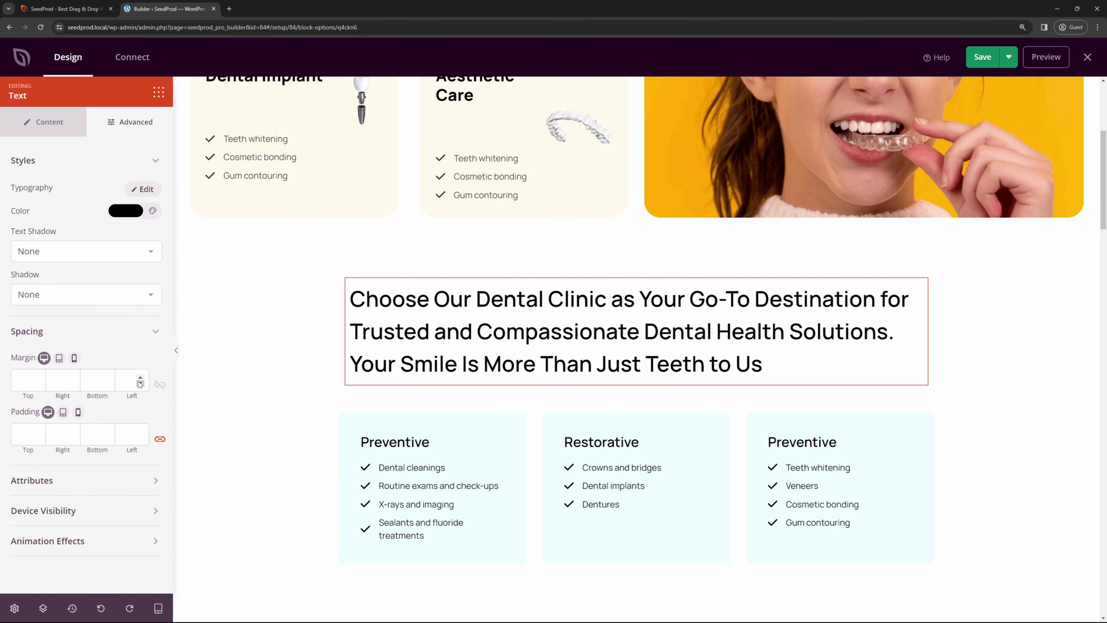
{"action": "type", "text": "100"}
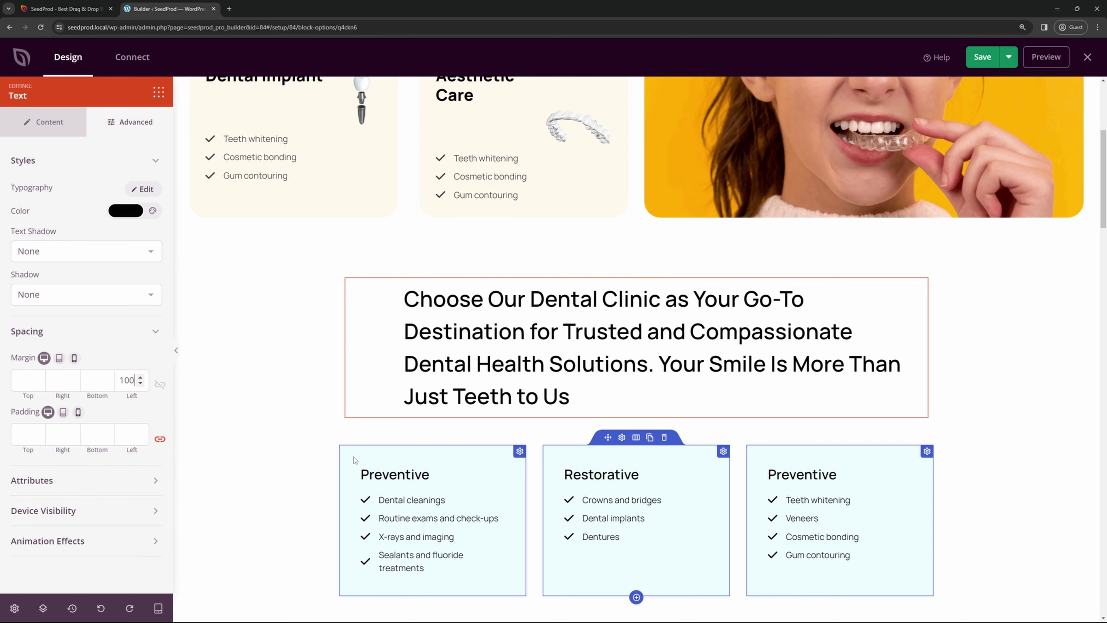
{"action": "left_click", "coordinate": [134, 433]}
{"action": "type", "text": "100"}
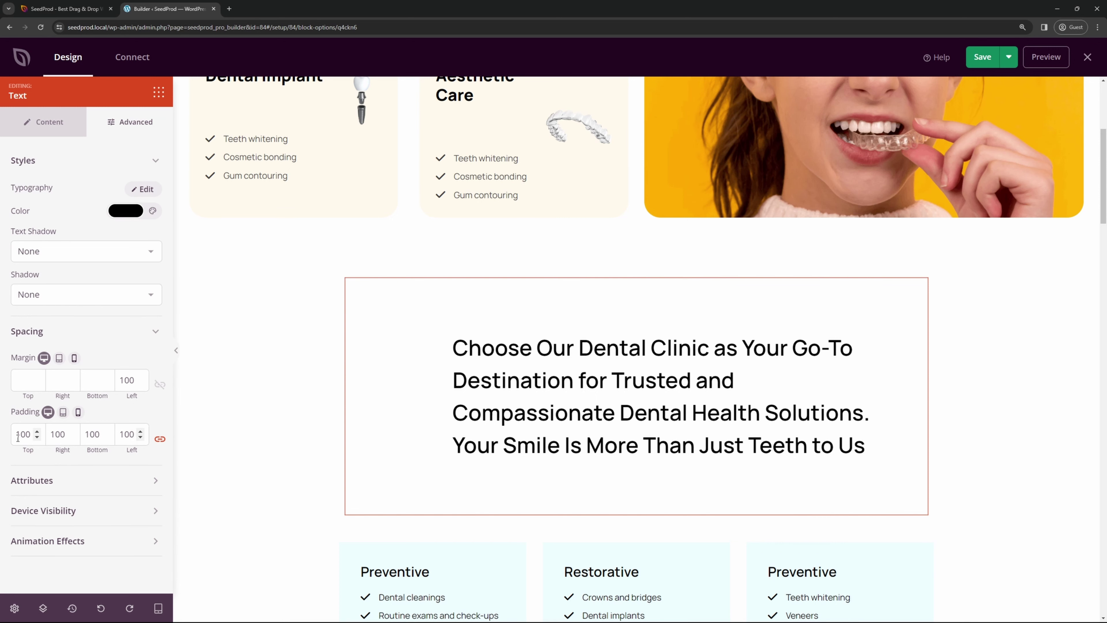
Set the headline text's padding to 0 on all four sides and its left margin to 0
{"action": "double_click", "coordinate": [126, 436]}
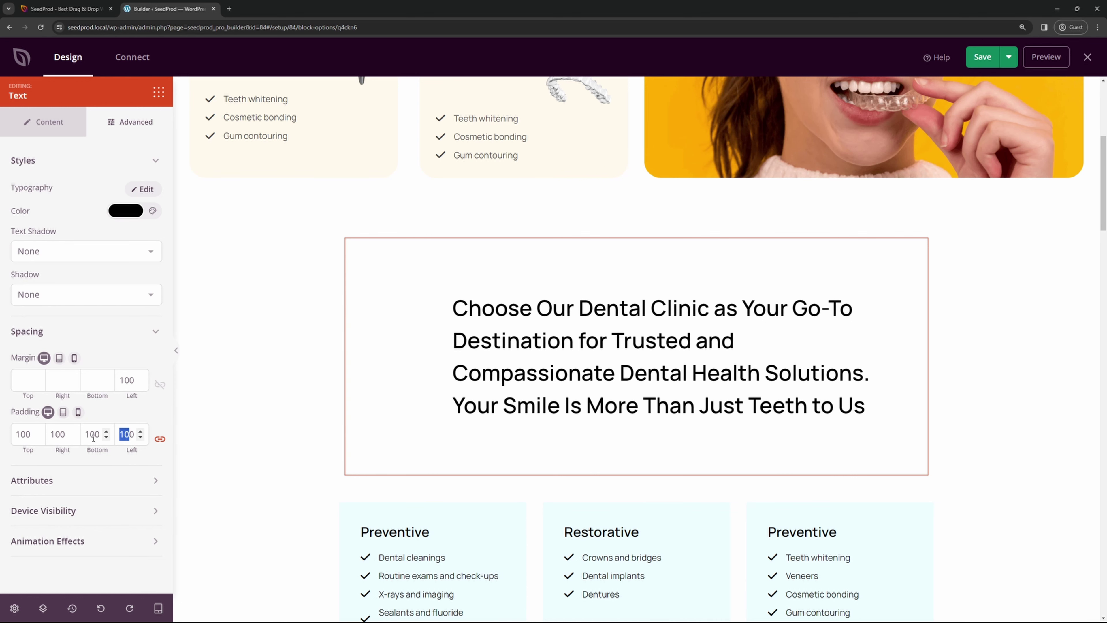
{"action": "type", "text": "0"}
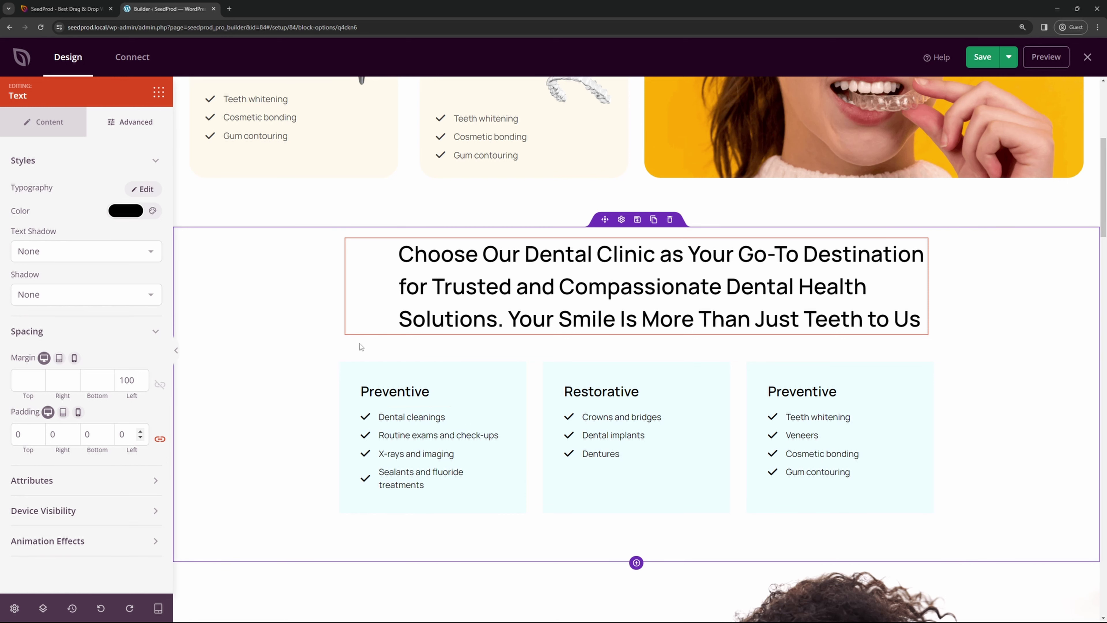
{"action": "double_click", "coordinate": [127, 380]}
{"action": "type", "text": "0"}
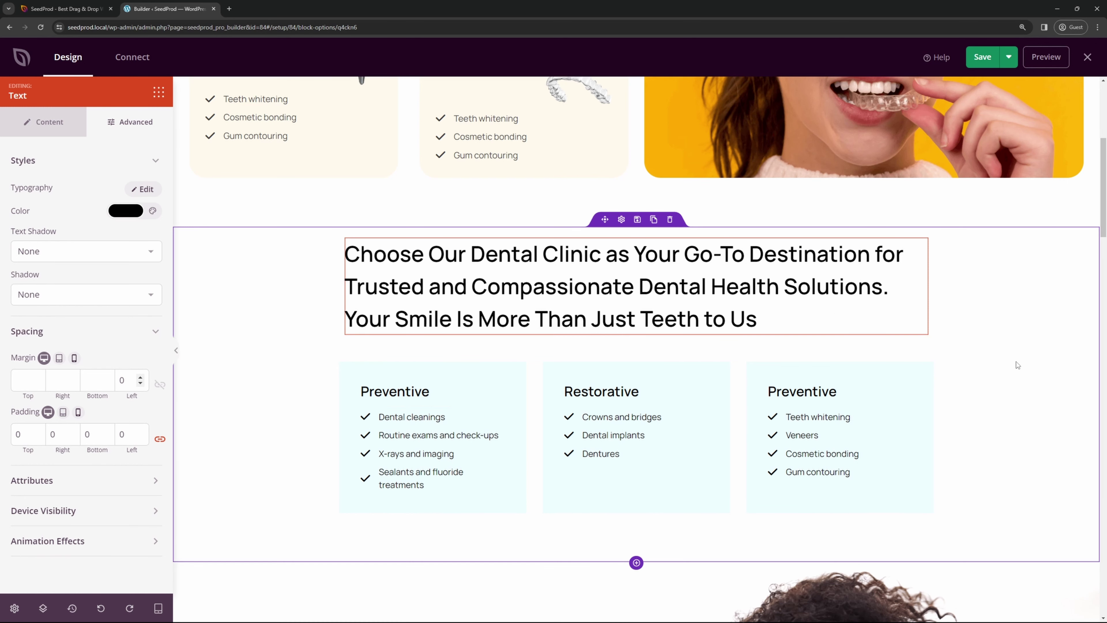